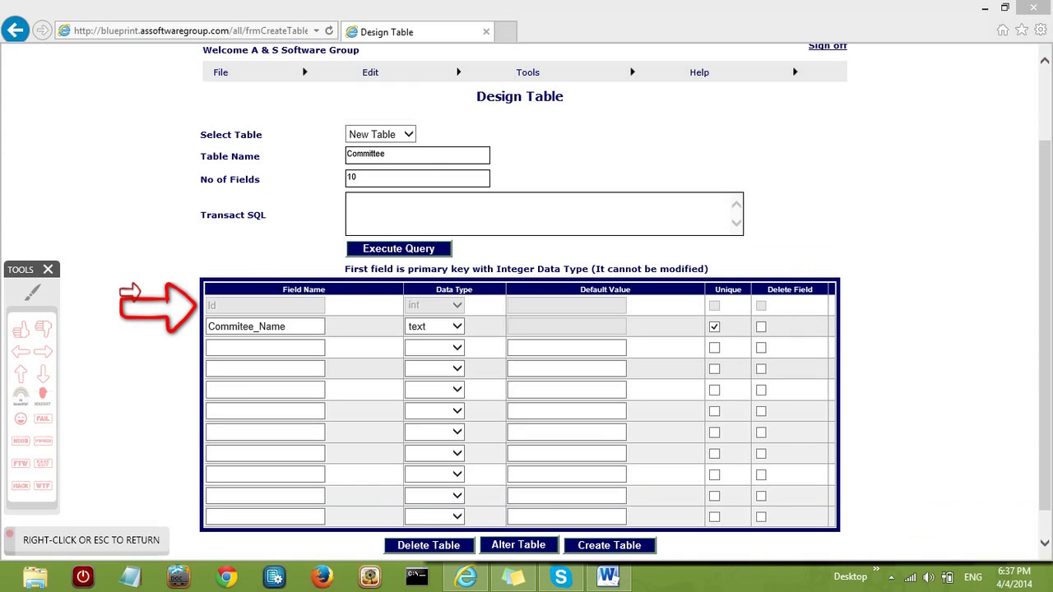
right_click(120, 297)
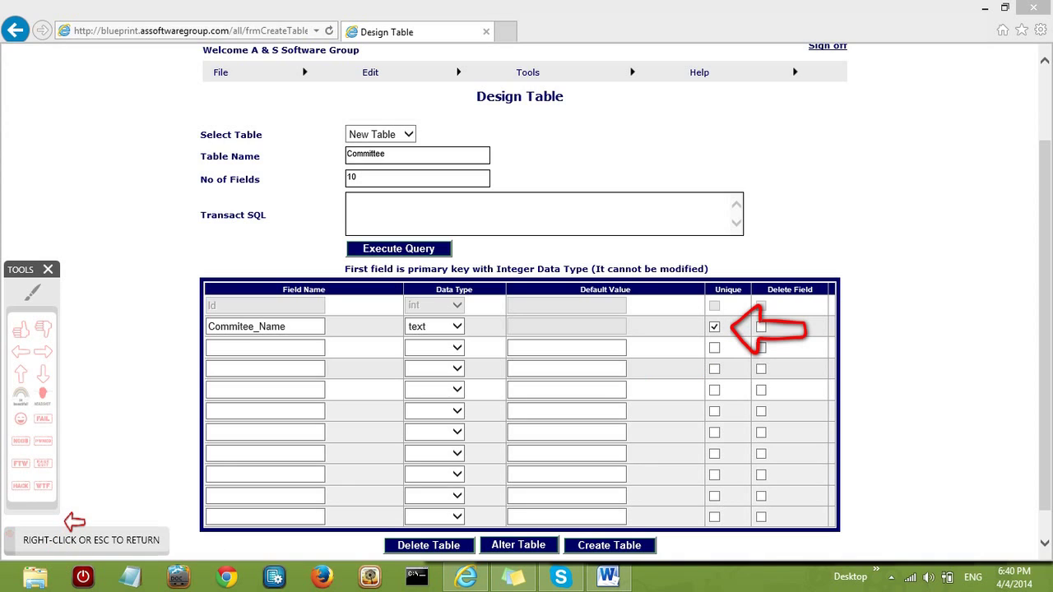
right_click(74, 521)
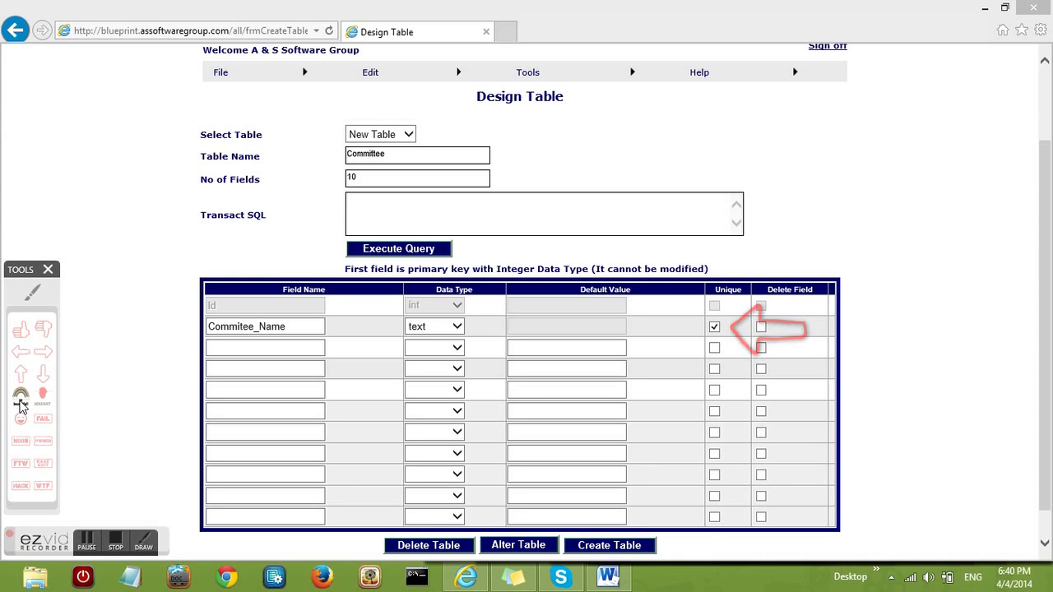
click(112, 542)
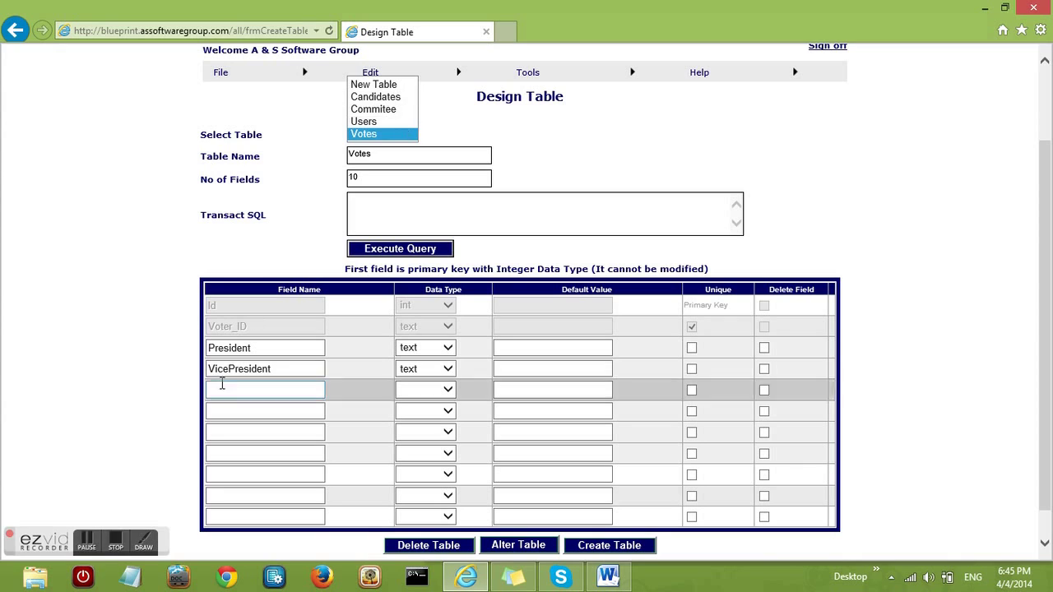
click(169, 517)
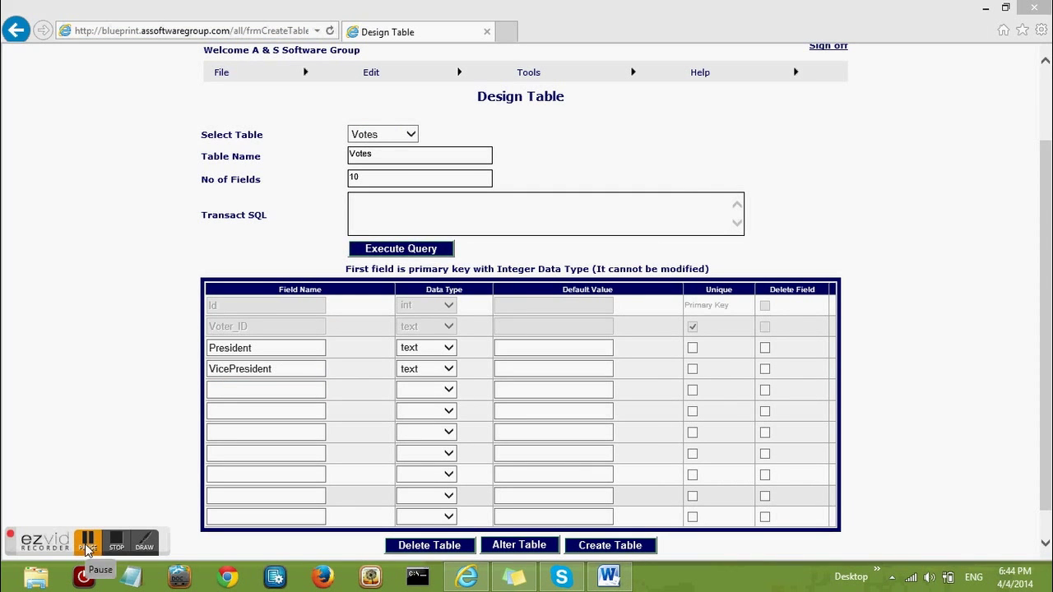
click(87, 547)
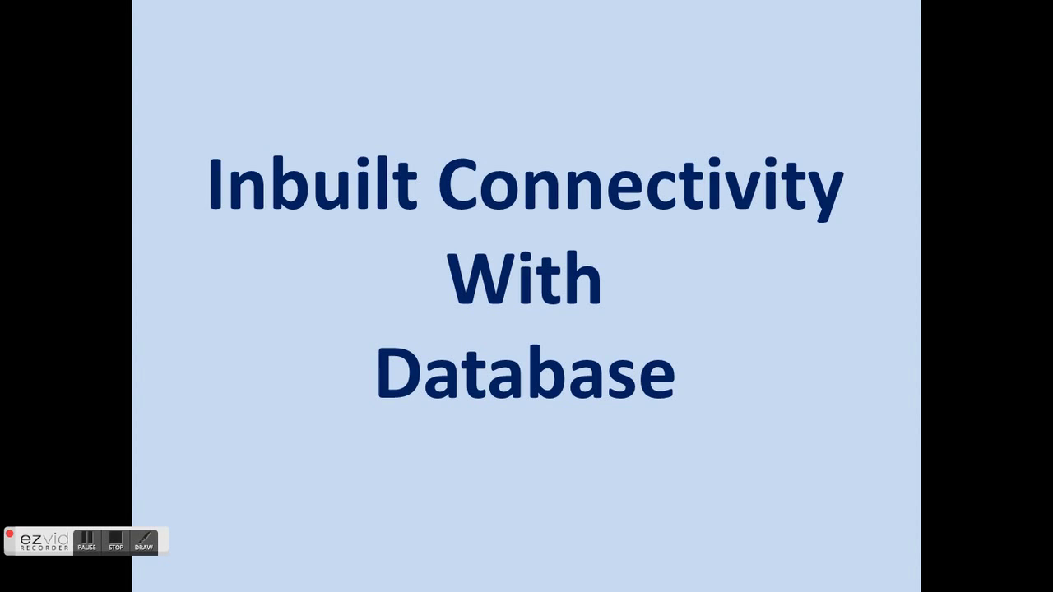
key(Right)
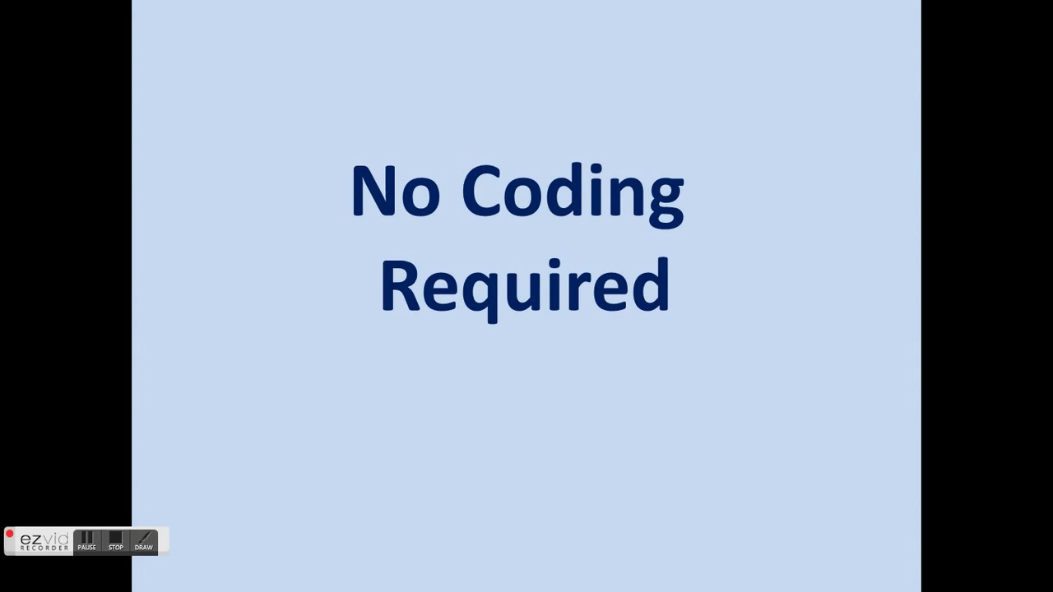
click(108, 548)
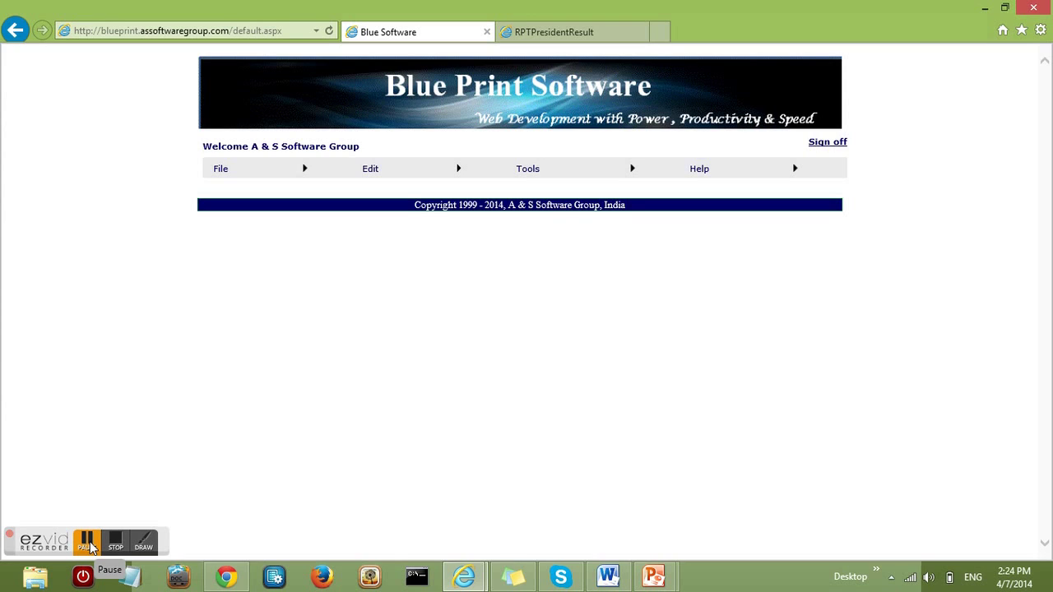
click(116, 544)
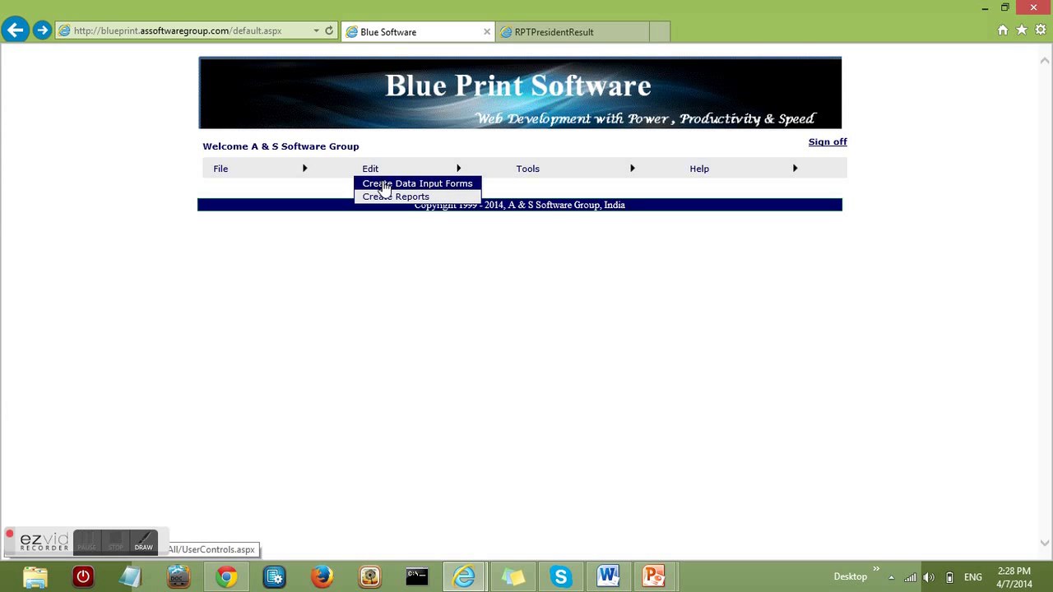
Step: Start a new data input form based on the Commitee table of the BluePrint_eVoting database
click(383, 184)
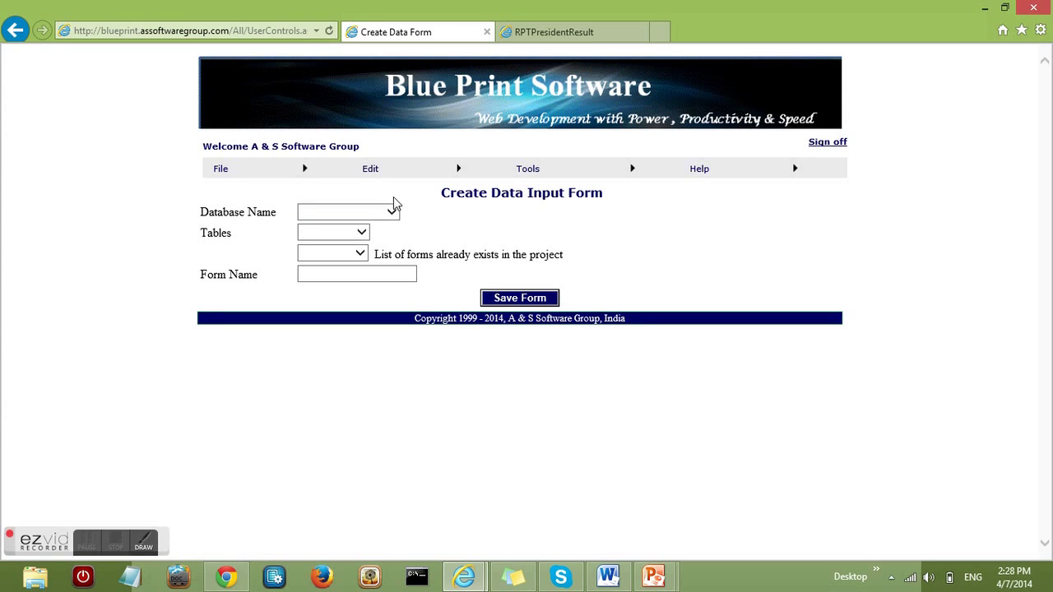
click(393, 212)
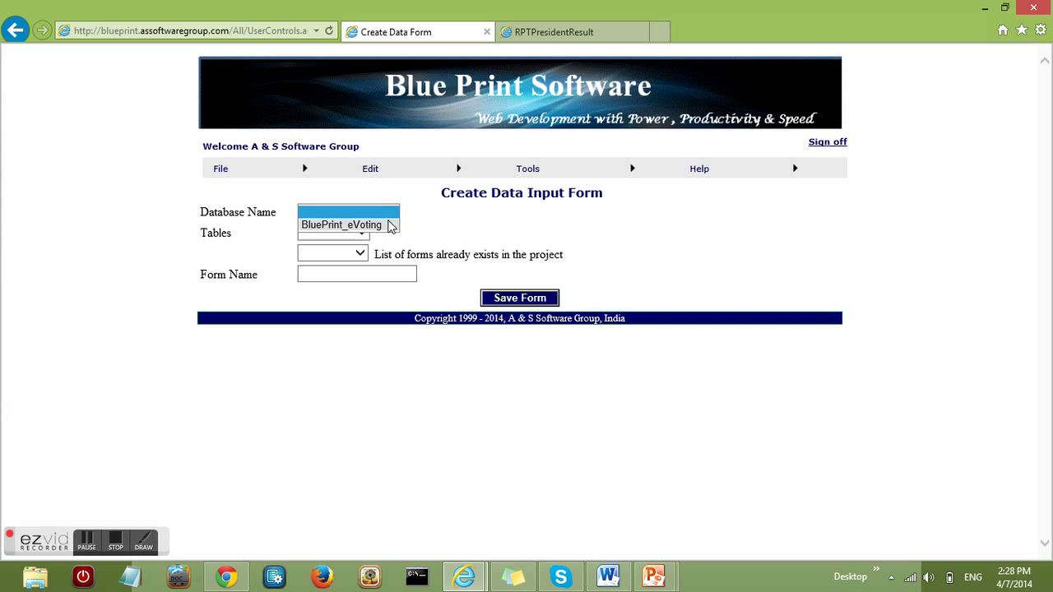
click(392, 224)
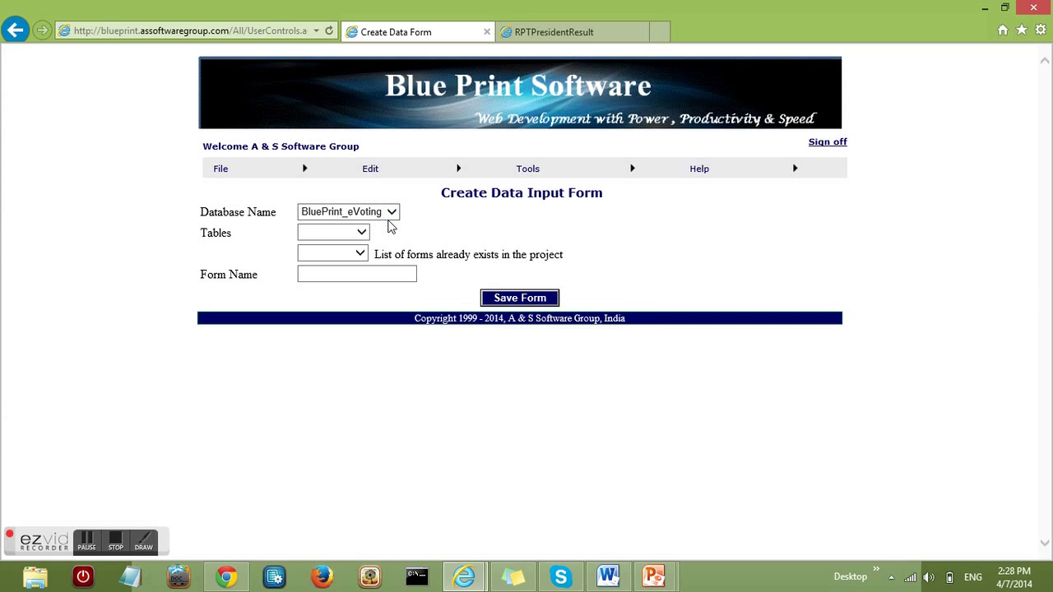
click(367, 234)
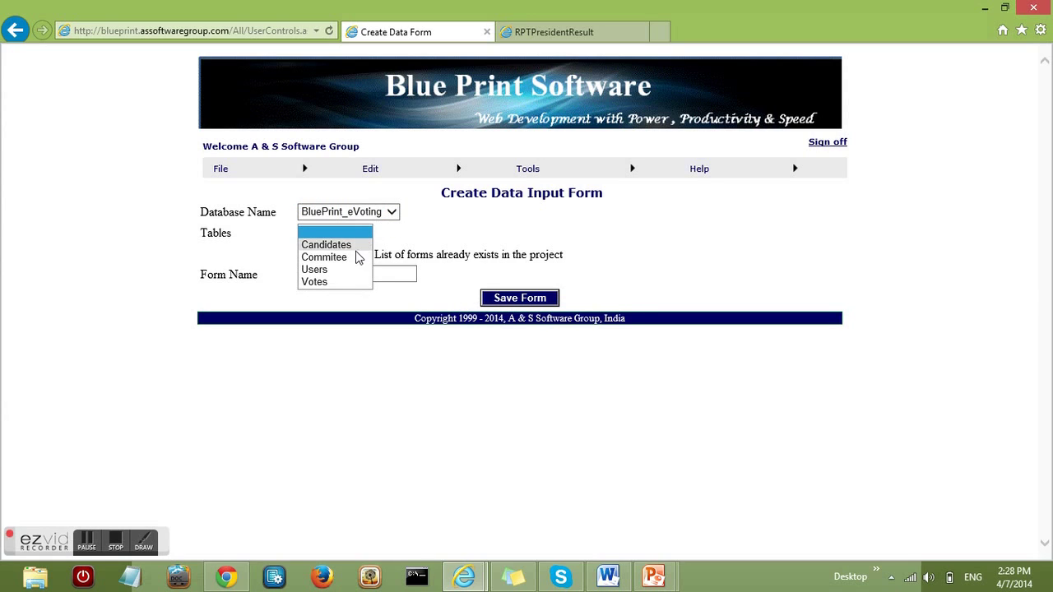
click(355, 257)
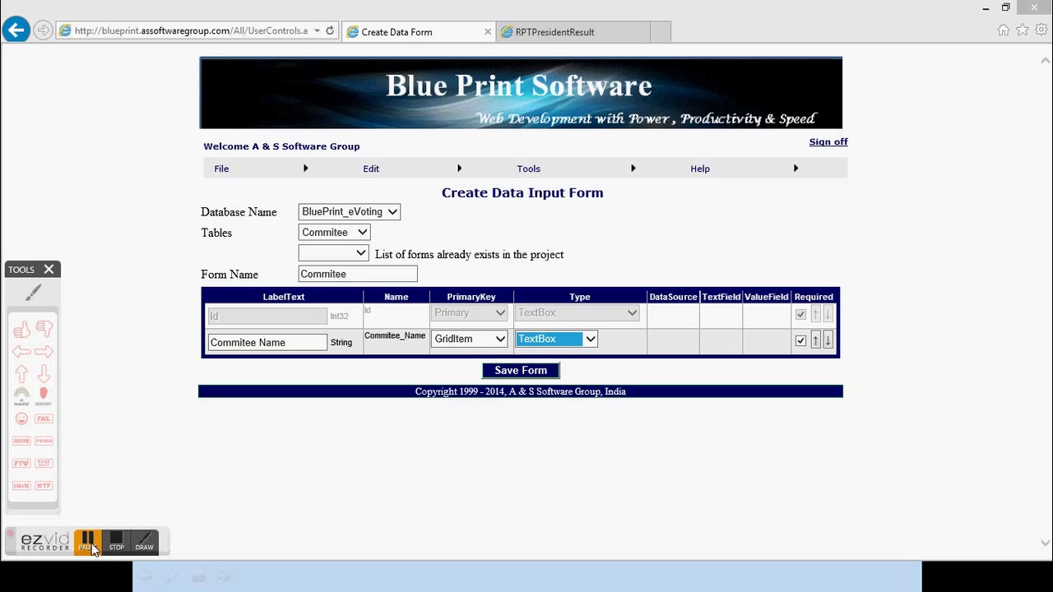
Step: Choose GridItem as the key setting and TextBox as the control type for the Commitee Name field
click(498, 340)
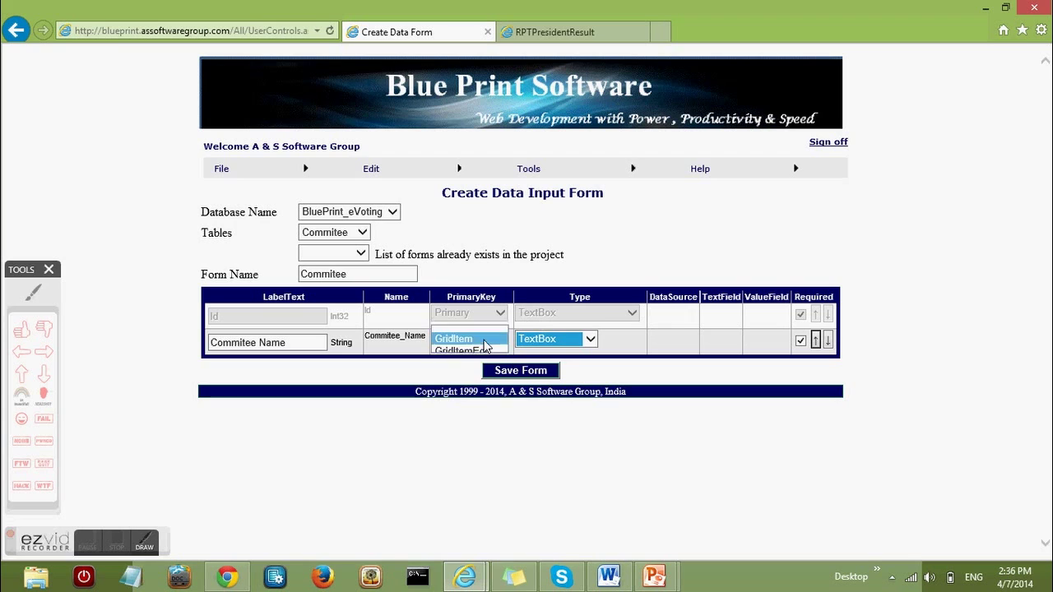
click(485, 342)
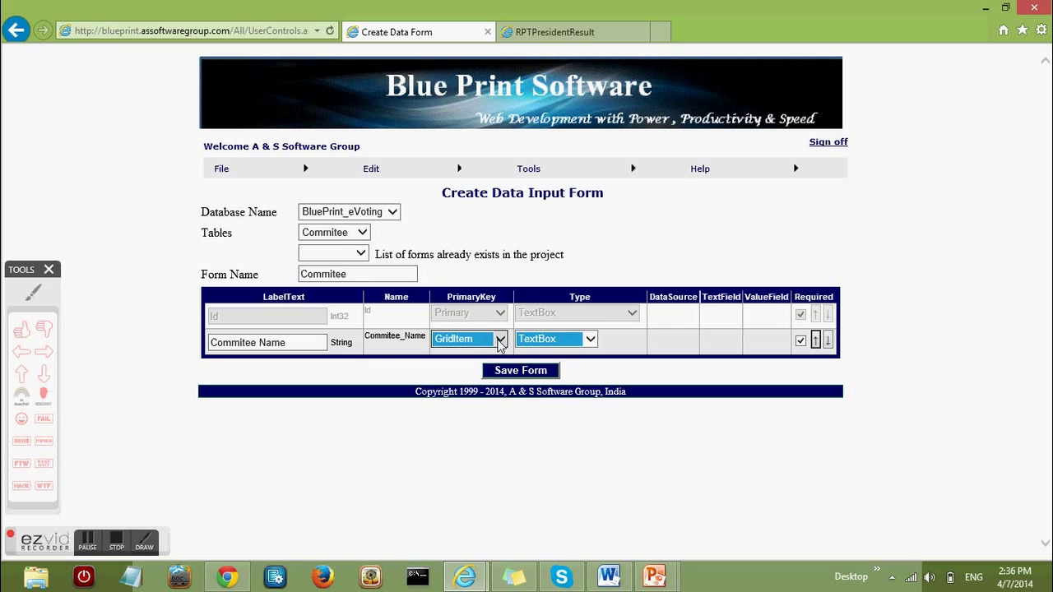
click(590, 340)
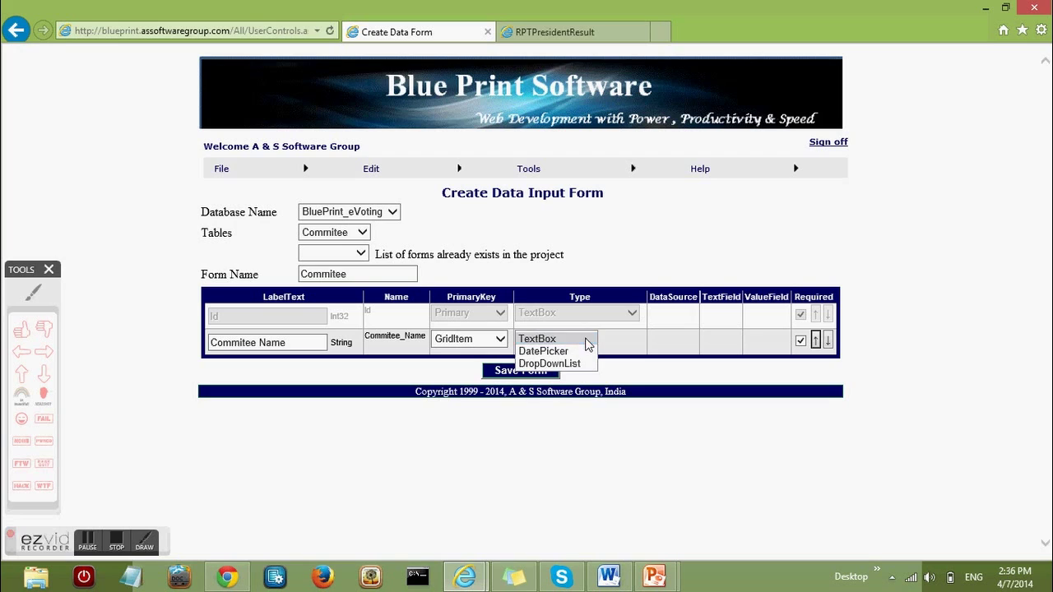
click(588, 340)
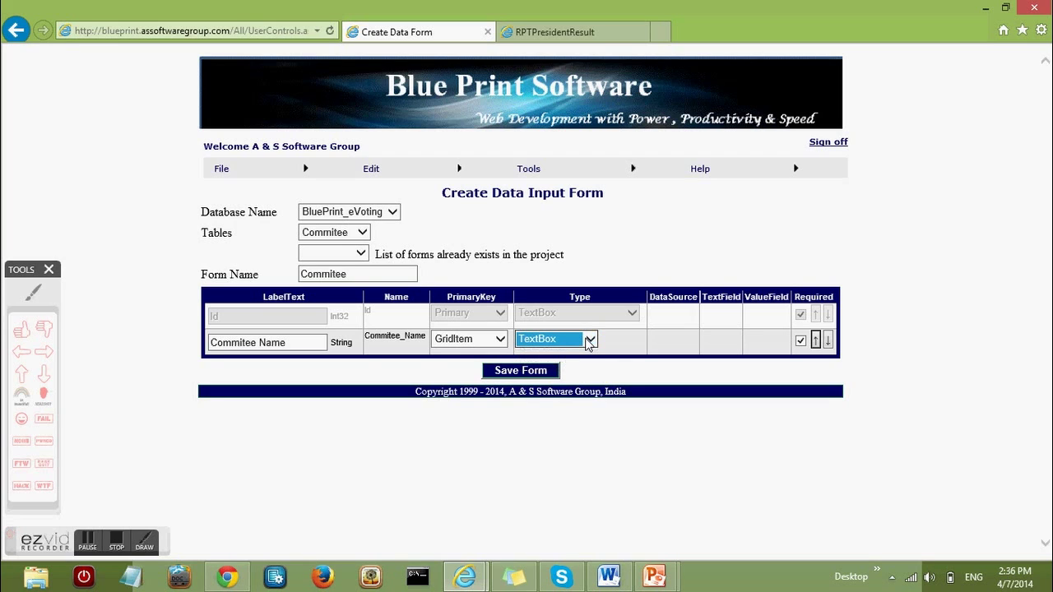
click(91, 547)
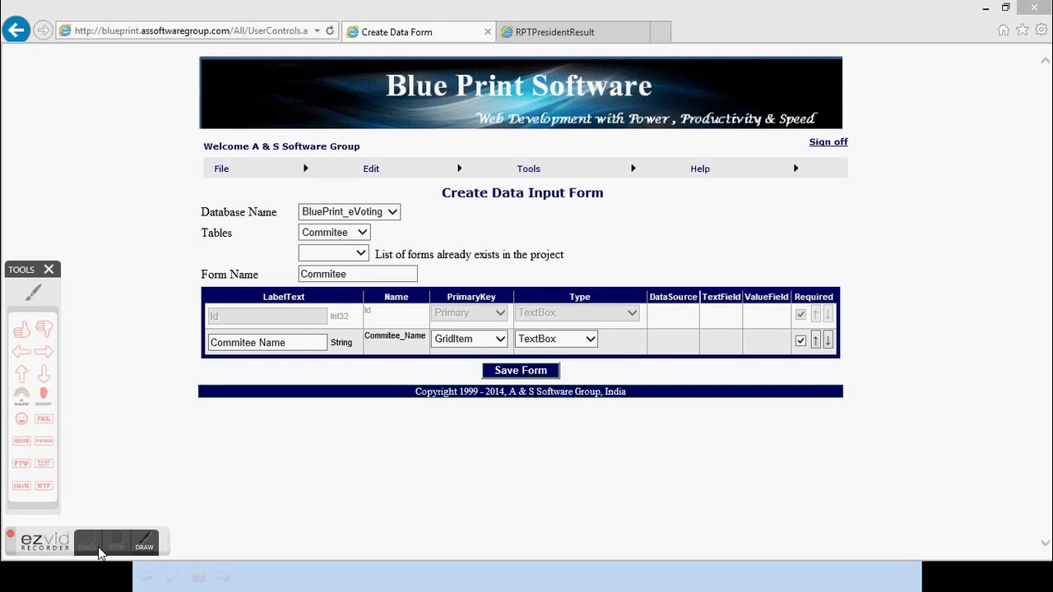
click(144, 542)
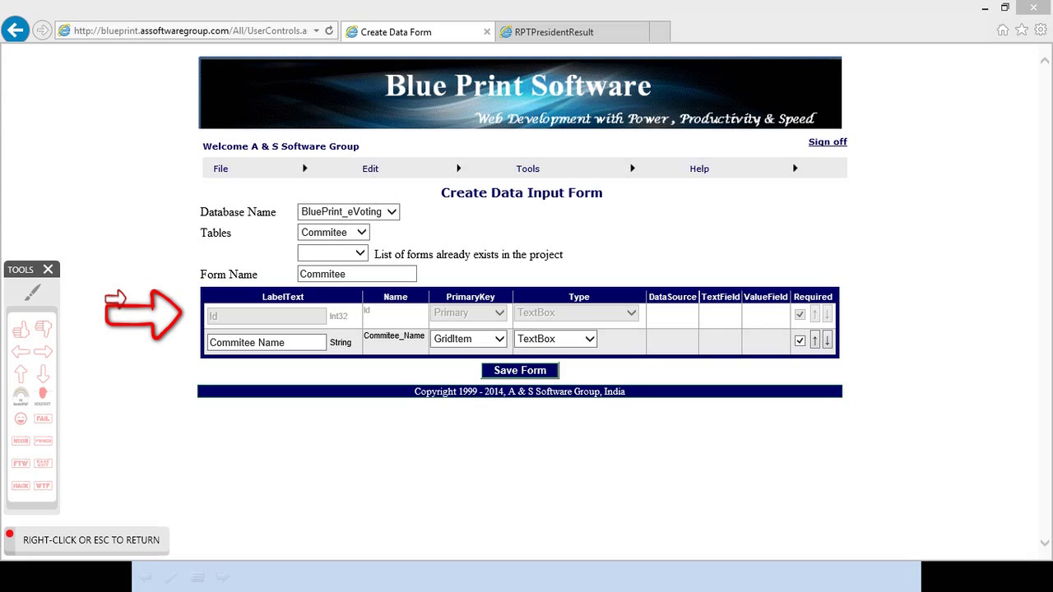
right_click(115, 298)
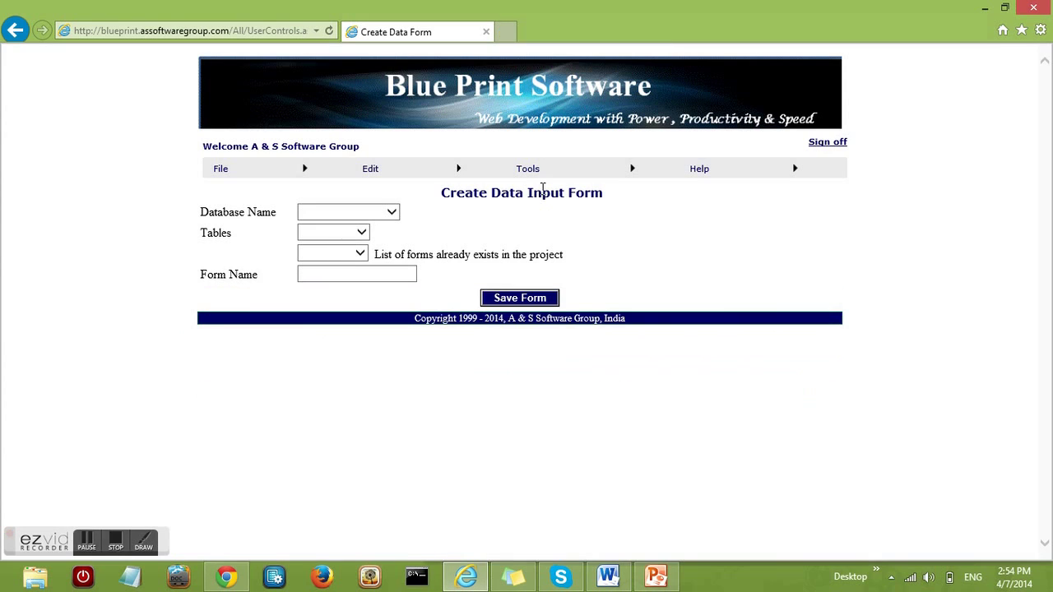
Step: Set menu permissions for the administrator user eVoting, adding only Commitee.aspx to the Edit menu, and submit them
mouse_move(527, 172)
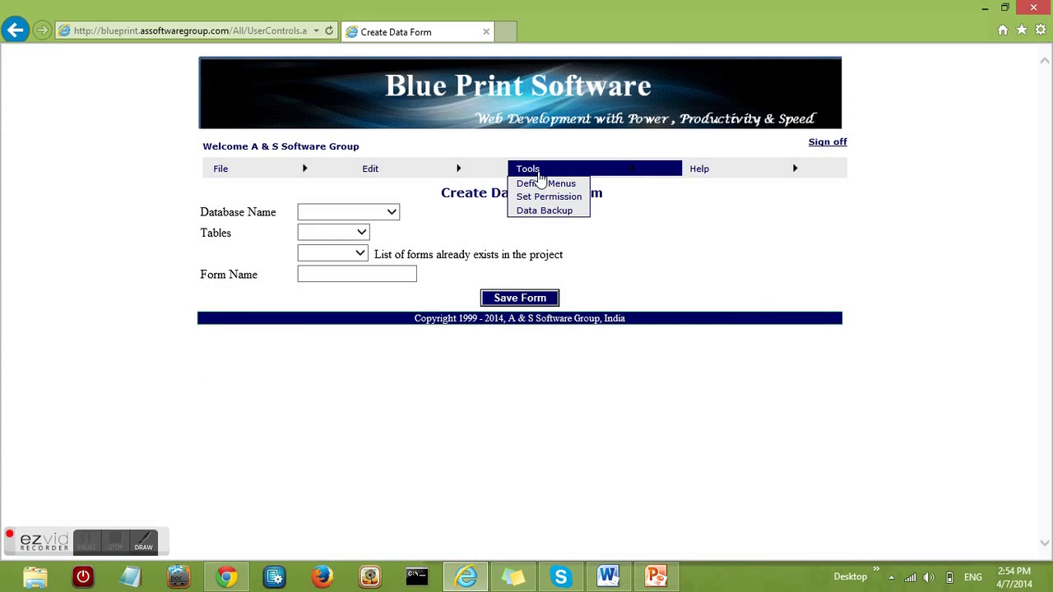
click(551, 197)
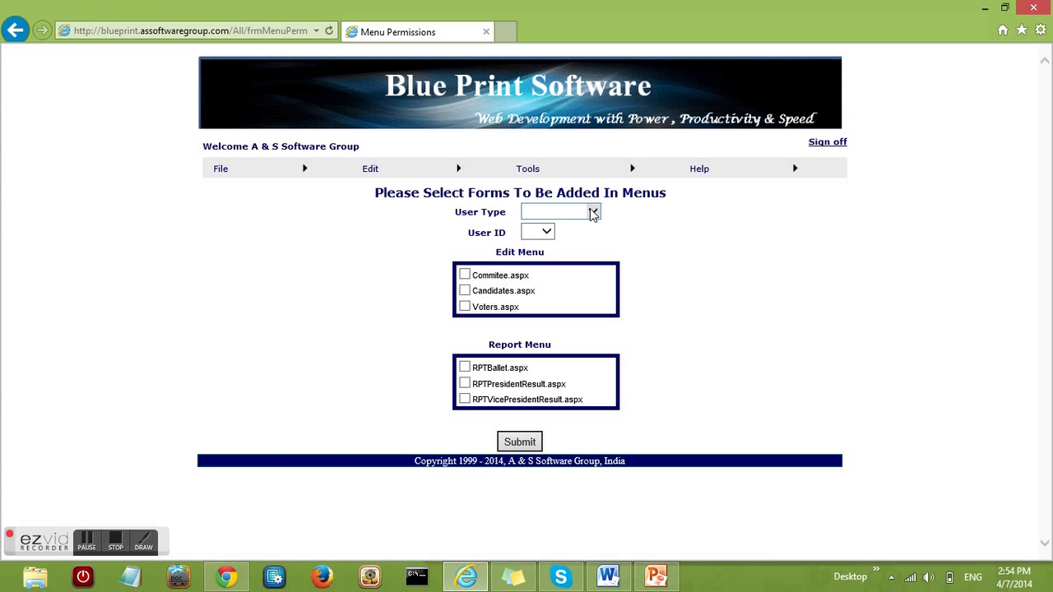
click(591, 211)
click(583, 237)
click(562, 232)
click(547, 256)
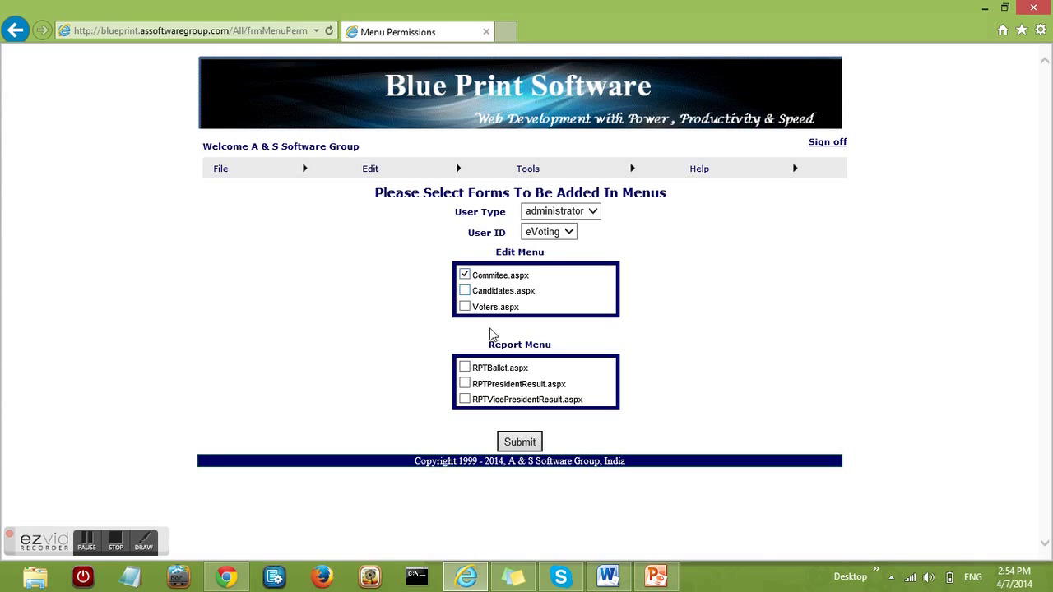
click(526, 442)
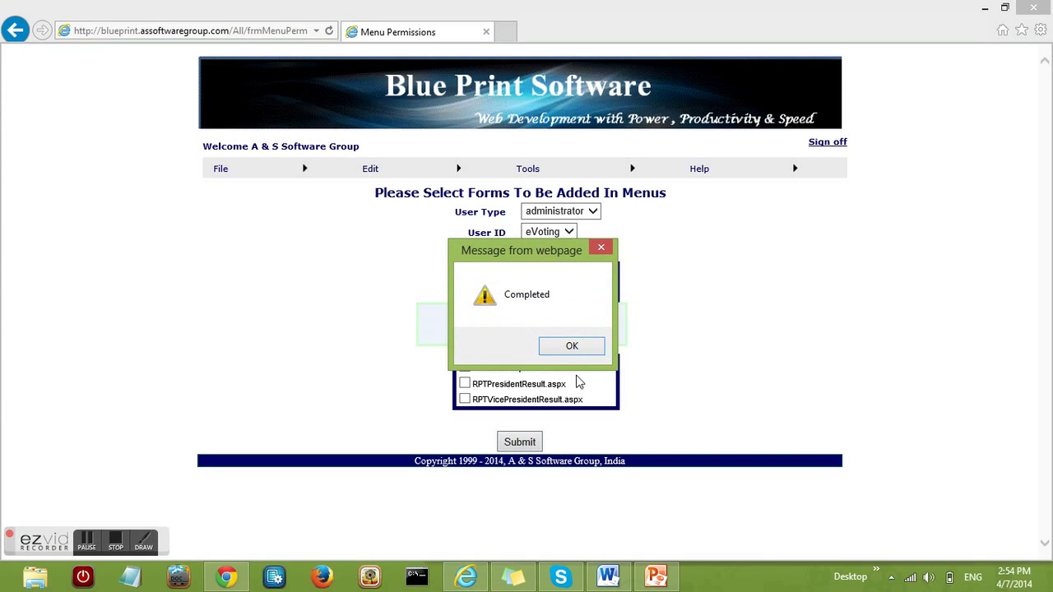
click(584, 350)
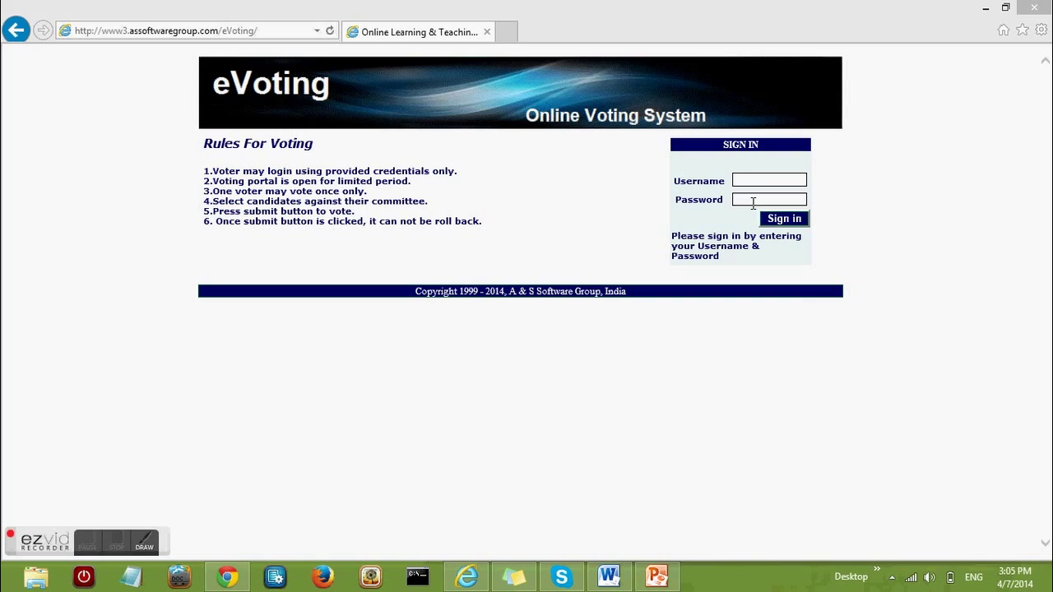
Step: Sign in to the eVoting site with the username eVoting and its saved account password
click(759, 181)
text(e)
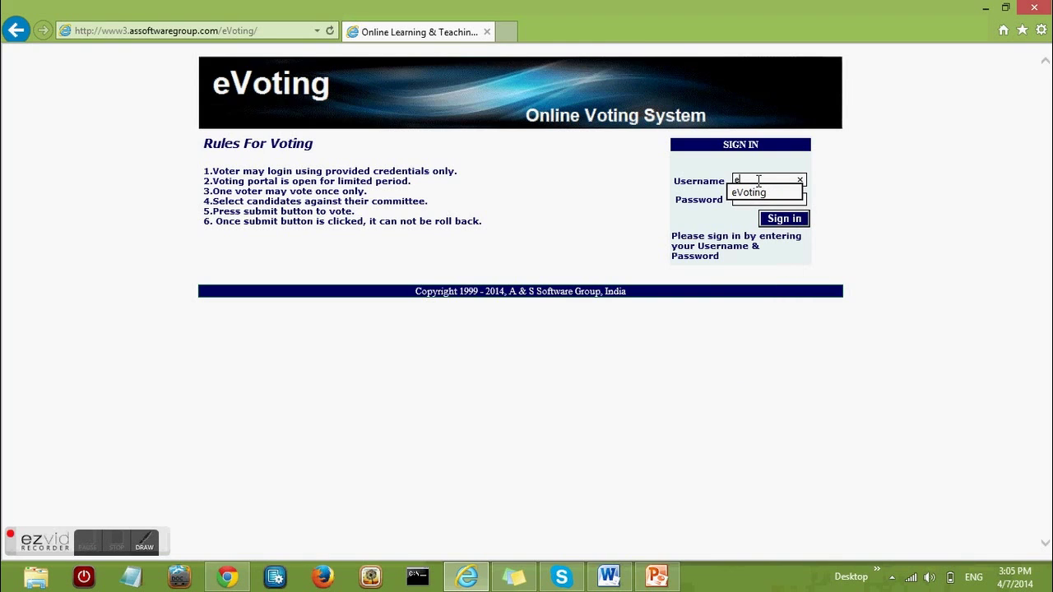
click(750, 193)
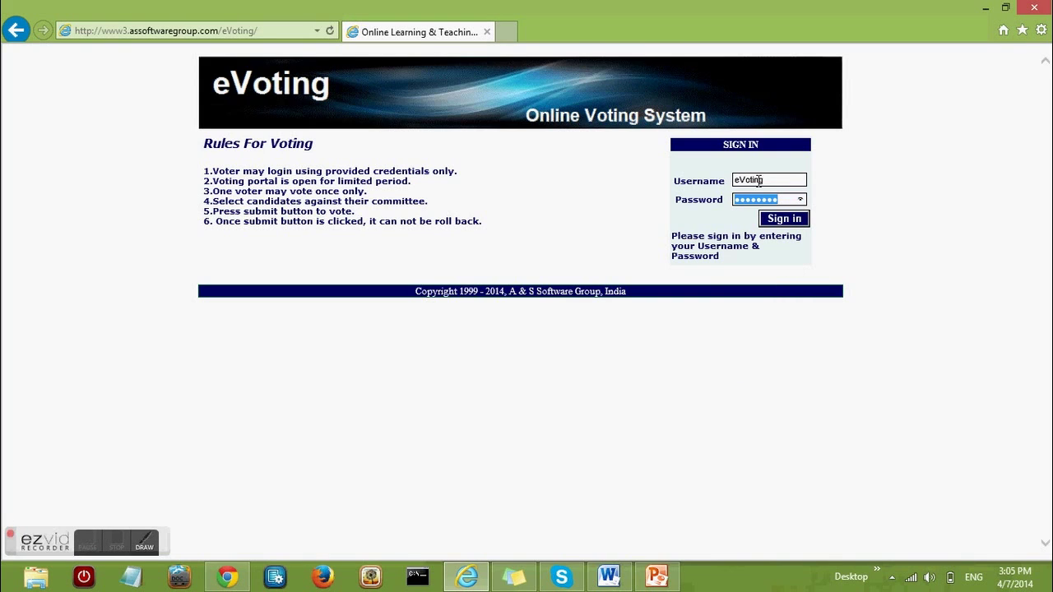
click(796, 221)
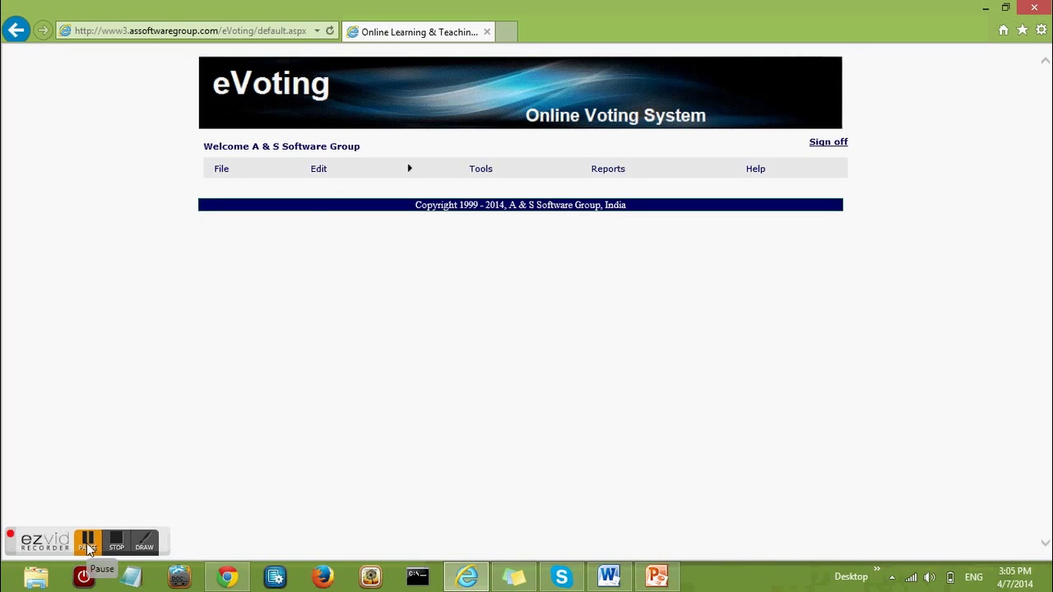
Step: Open the Commitee form and save a new record with the committee name Secretary
mouse_move(319, 172)
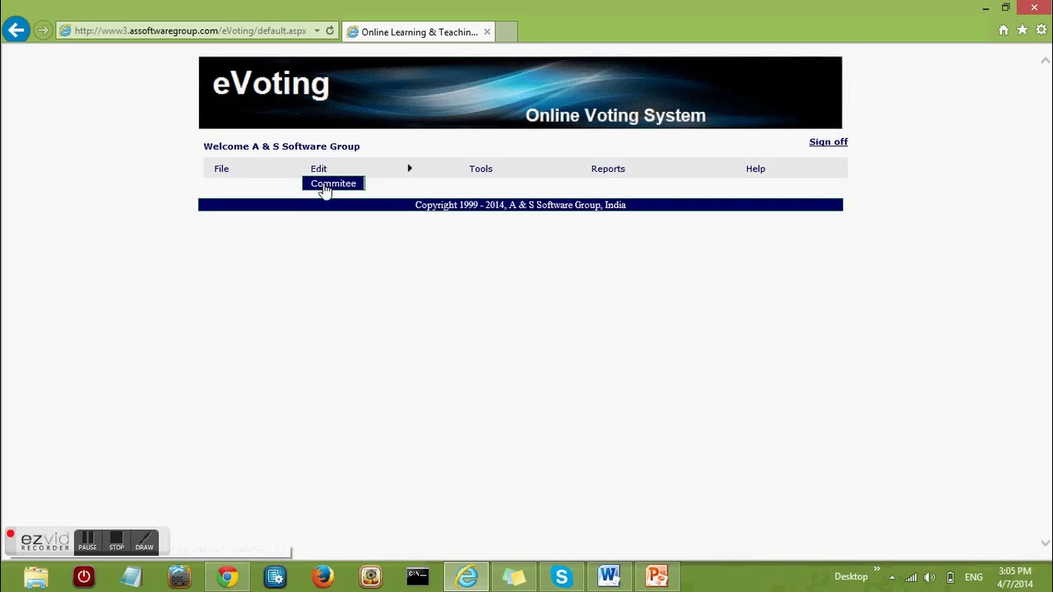
click(325, 185)
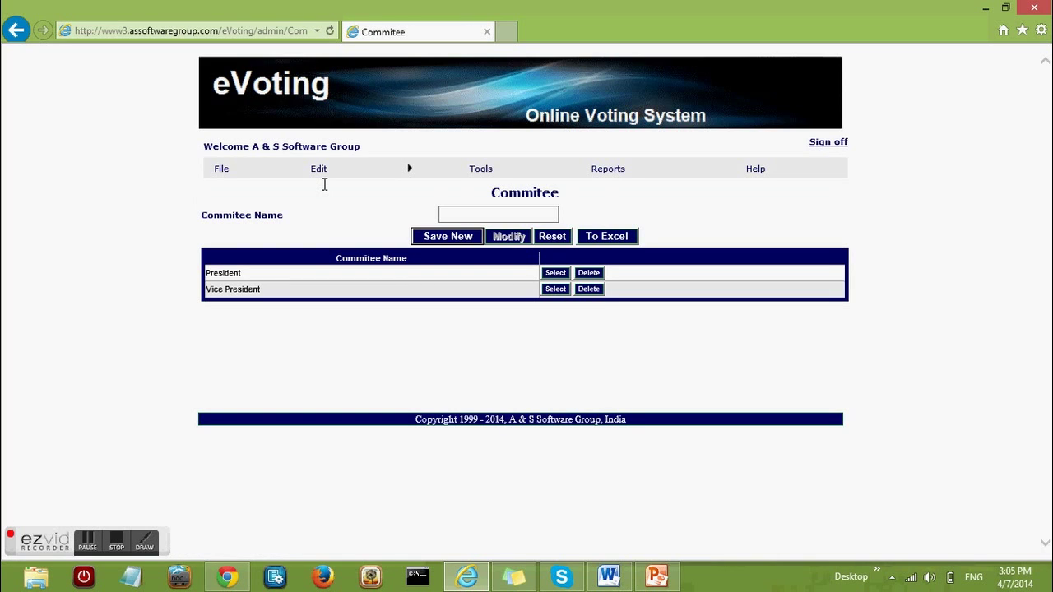
click(87, 540)
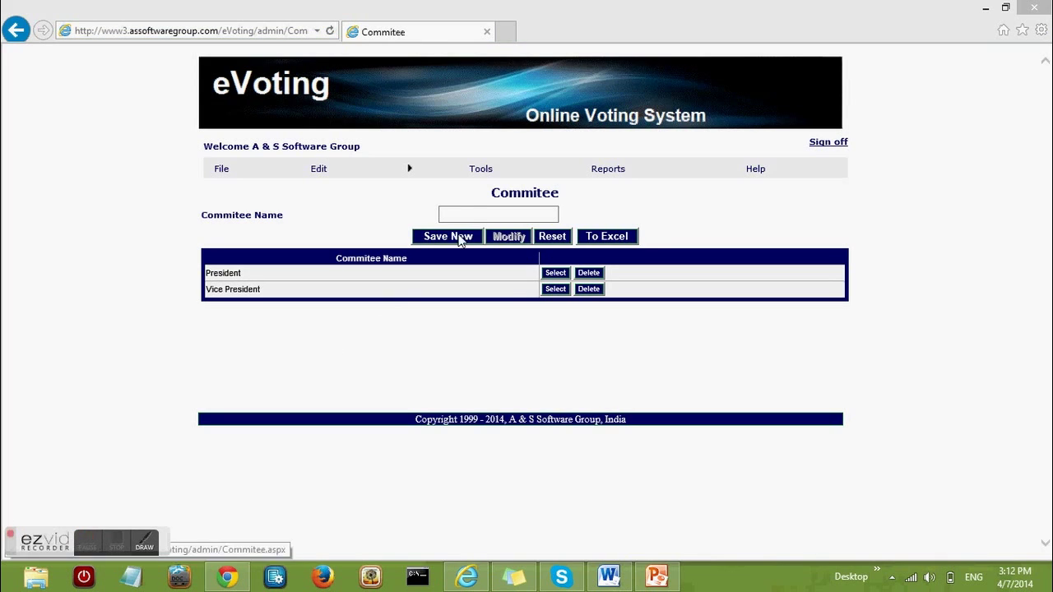
click(474, 213)
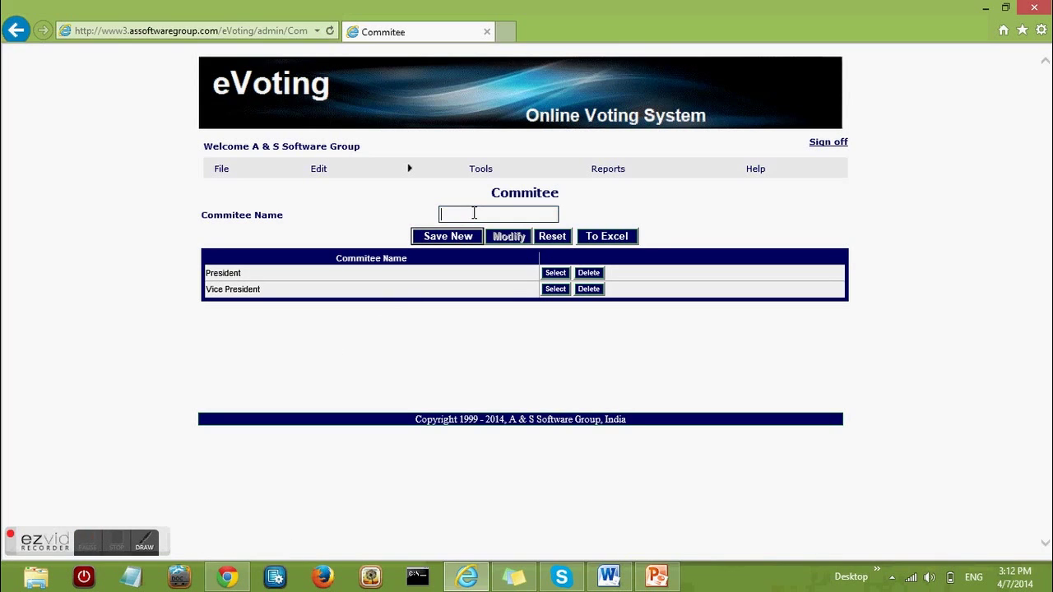
text(Secretary)
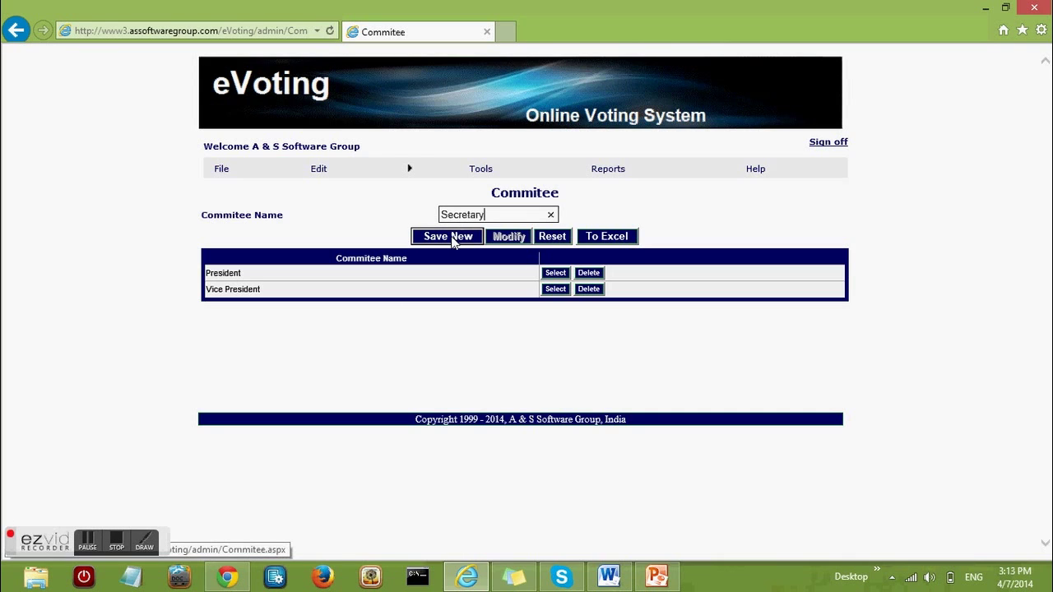
click(451, 236)
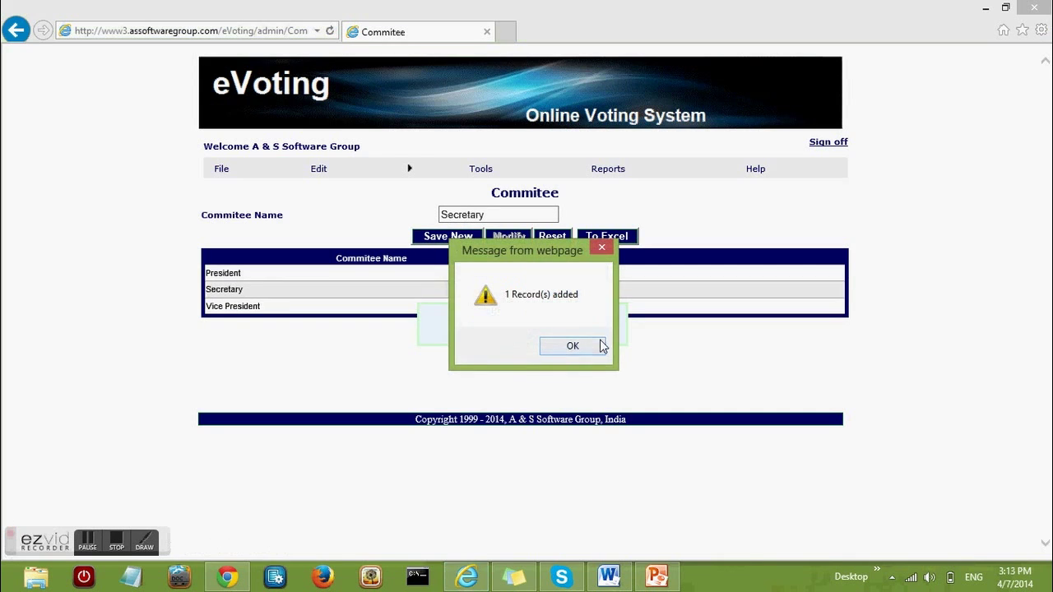
click(573, 346)
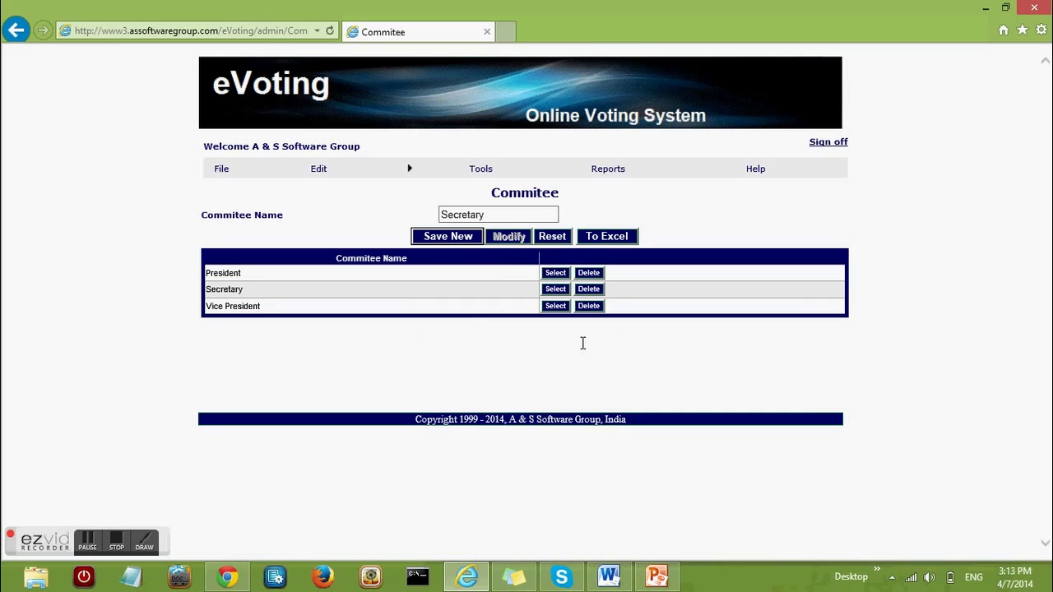
Step: Rename the Secretary committee record to Joint Secretary and save the modification
click(558, 289)
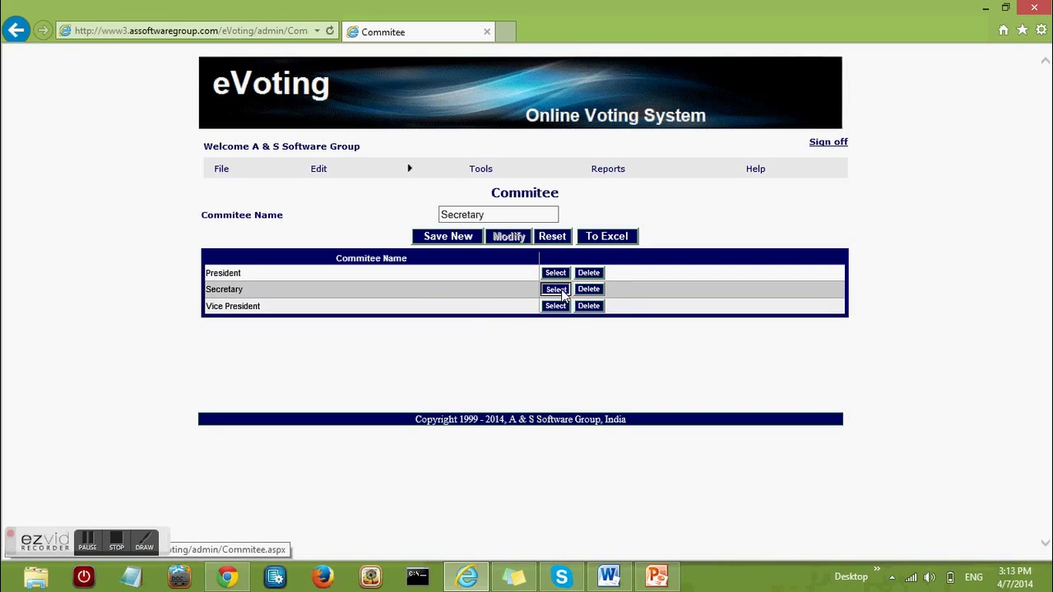
click(442, 214)
text(Joint)
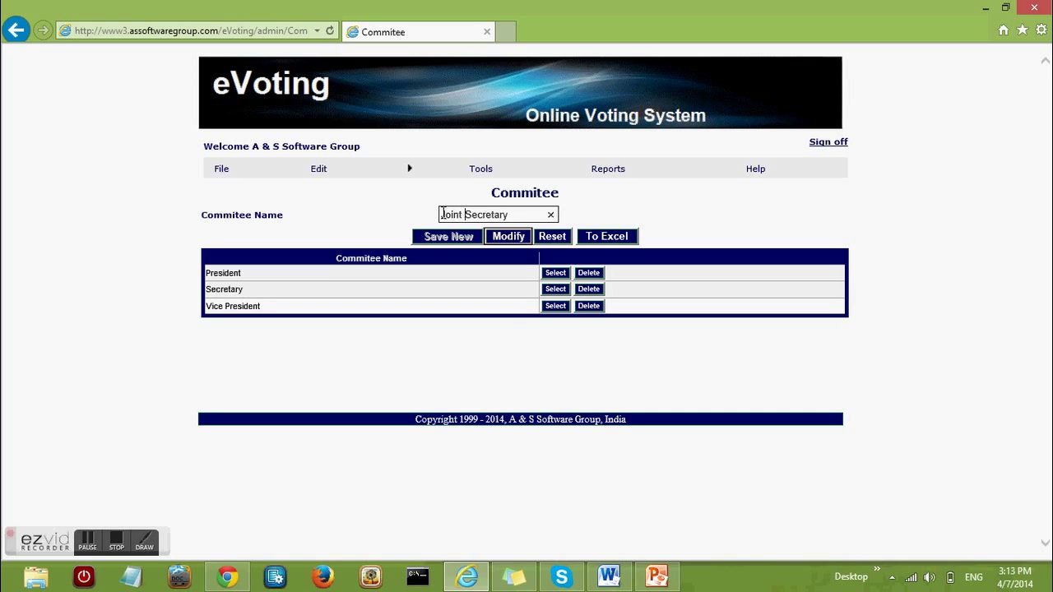
click(508, 237)
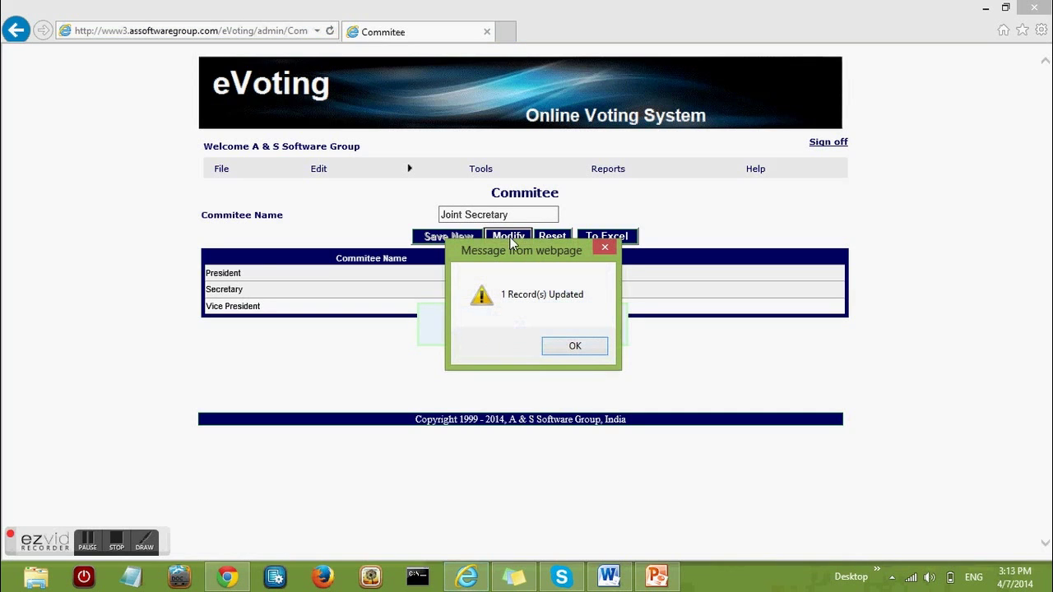
click(589, 351)
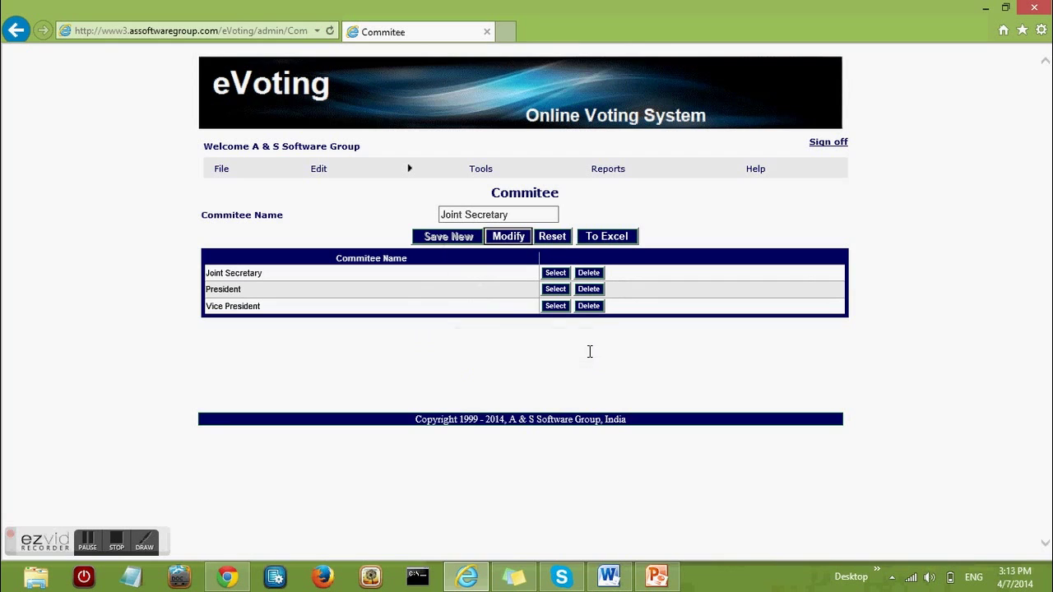
Step: Delete the Joint Secretary committee record and export the remaining committee list to Excel
click(597, 274)
click(513, 346)
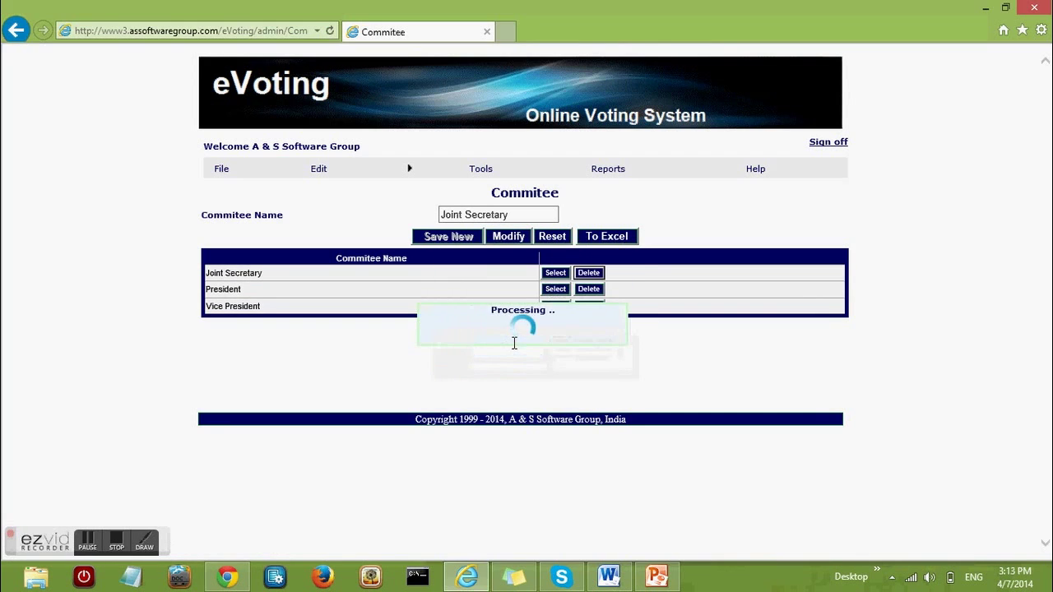
click(566, 346)
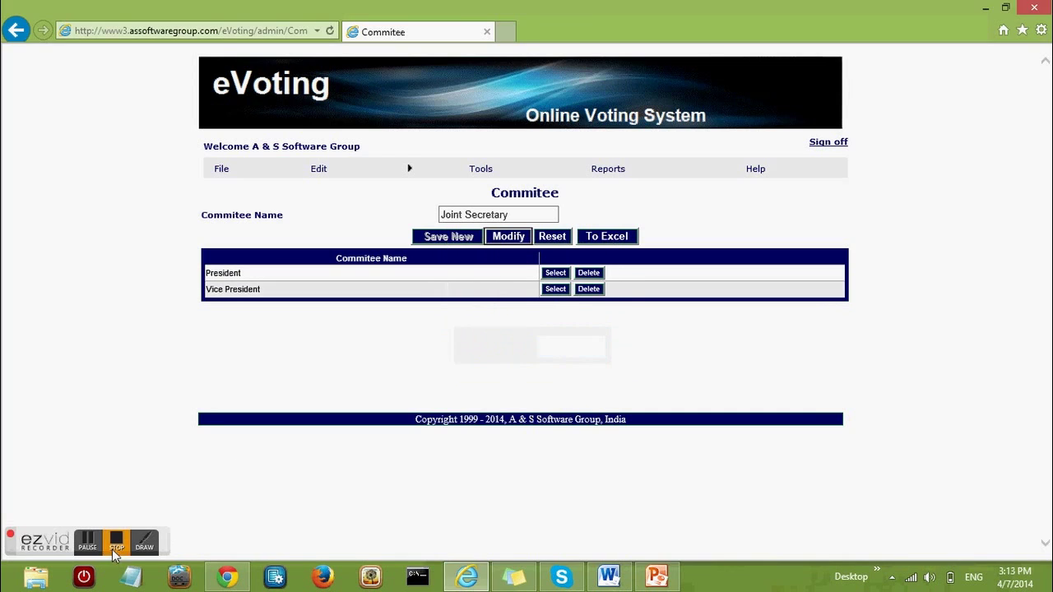
click(624, 238)
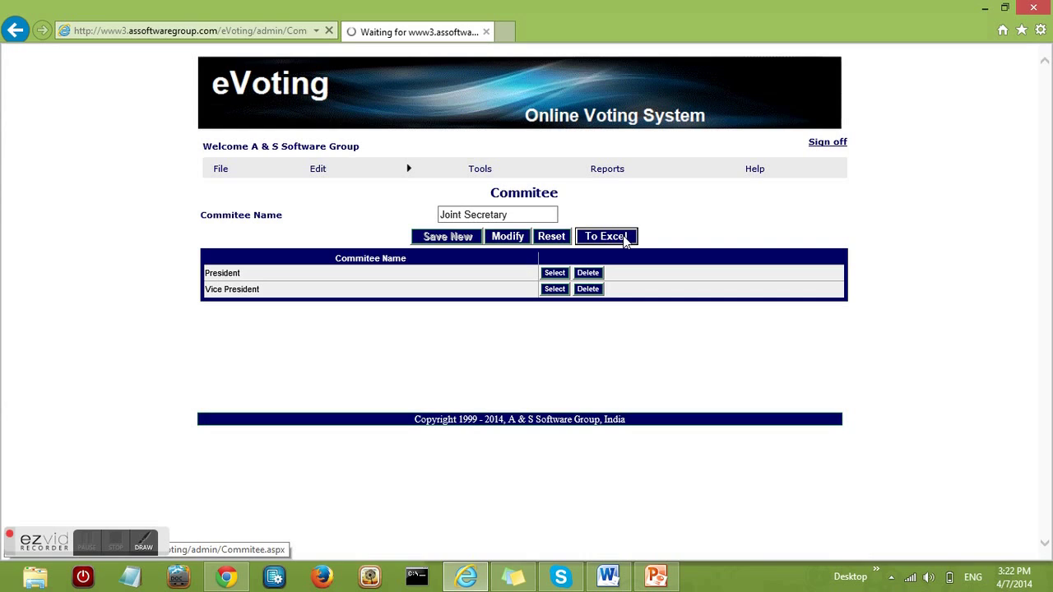
click(116, 550)
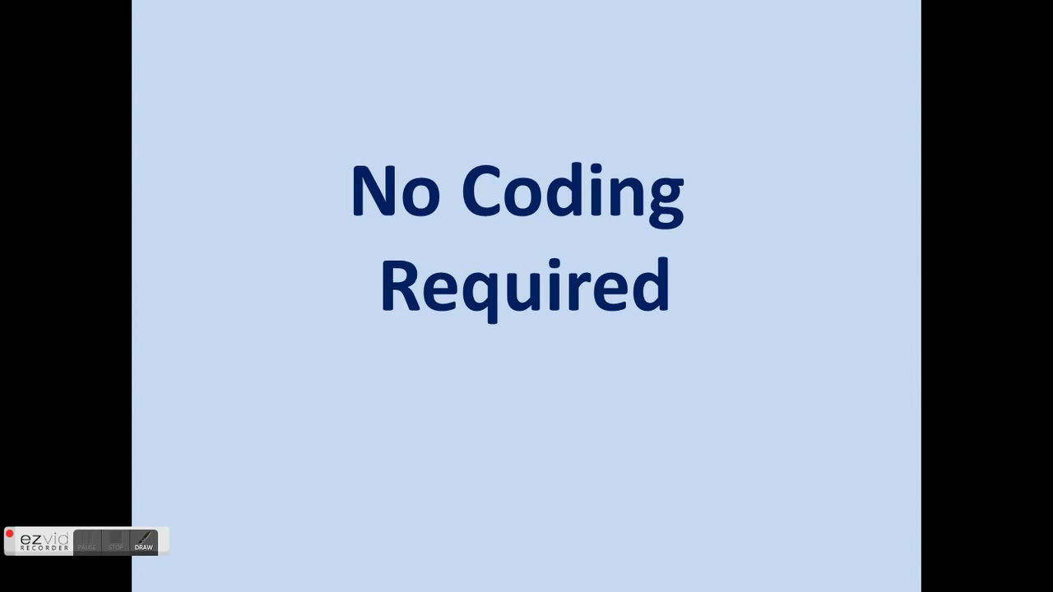
click(95, 546)
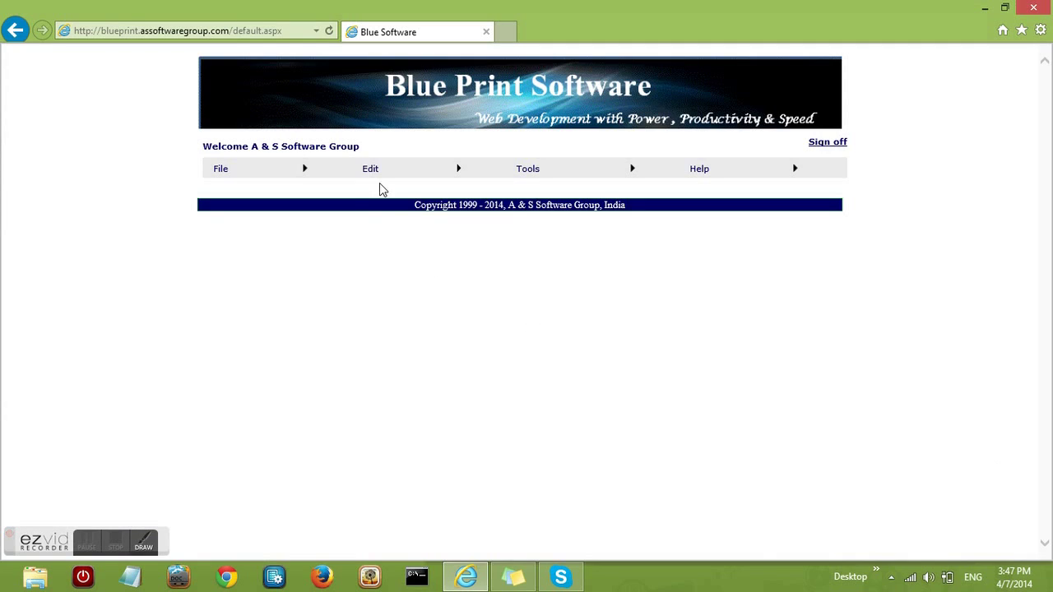
Step: Start a new data input form in Blue Print Software based on the Candidates table of the BluePrint_eVoting database
mouse_move(381, 189)
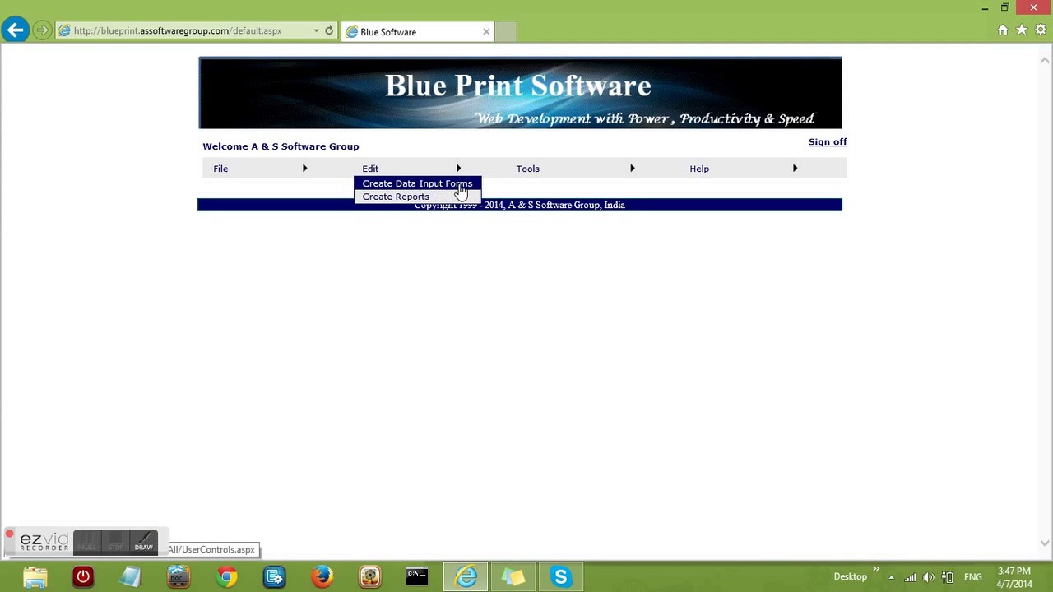
click(461, 195)
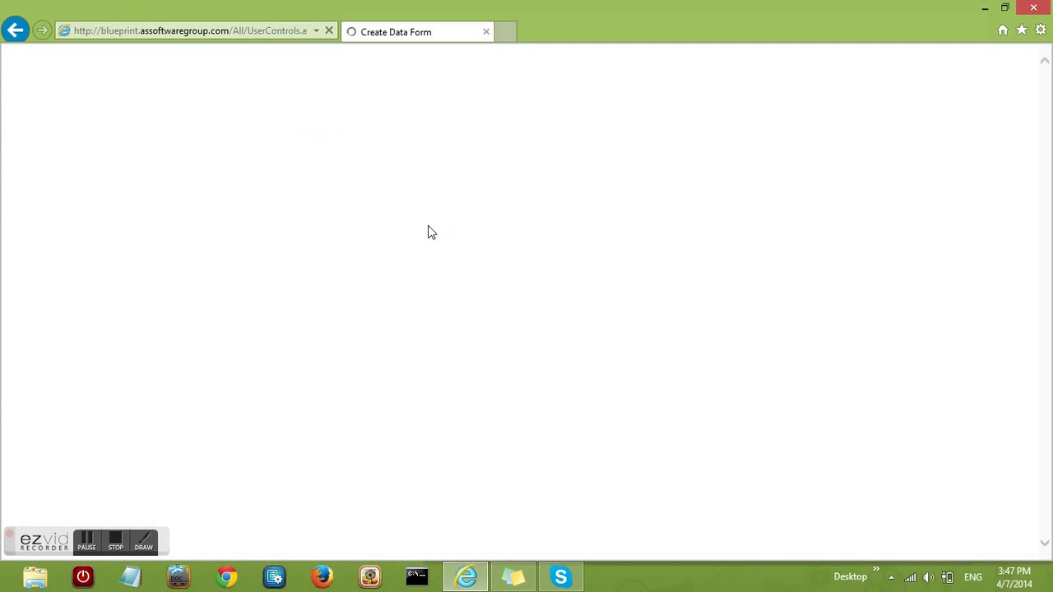
click(394, 213)
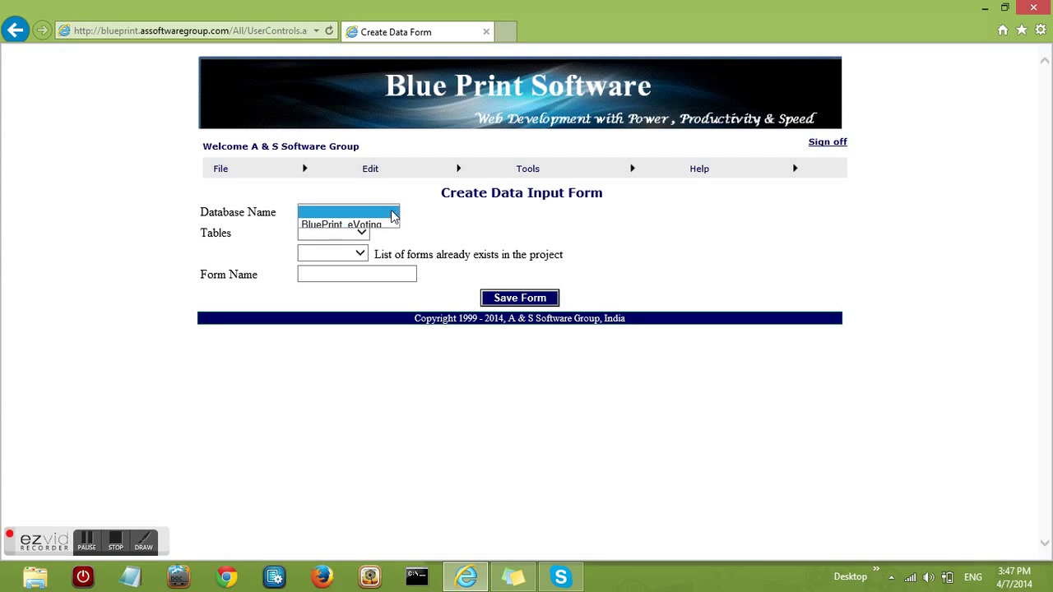
click(356, 228)
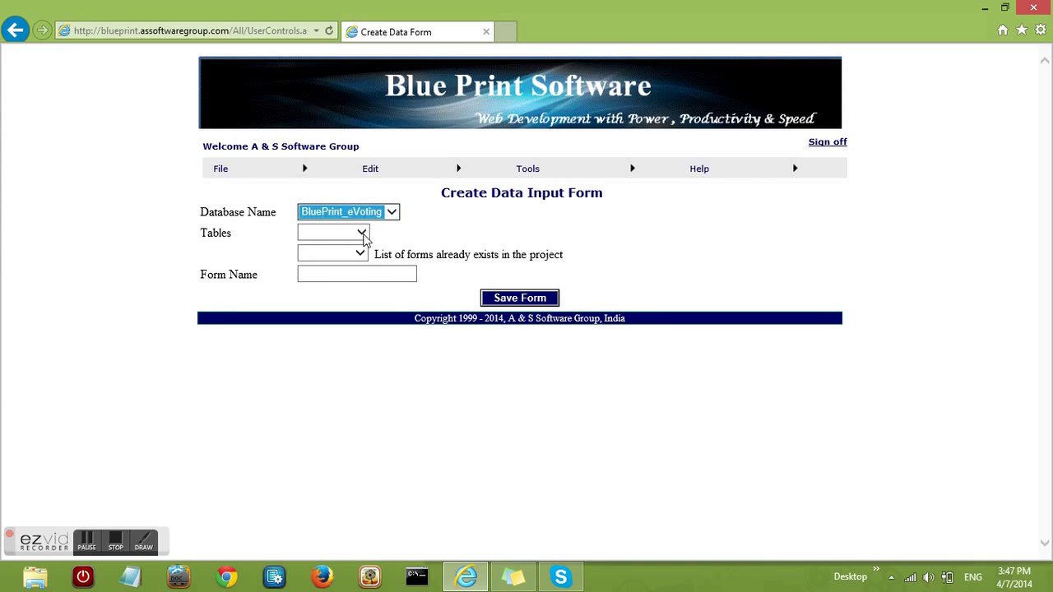
click(360, 233)
click(352, 245)
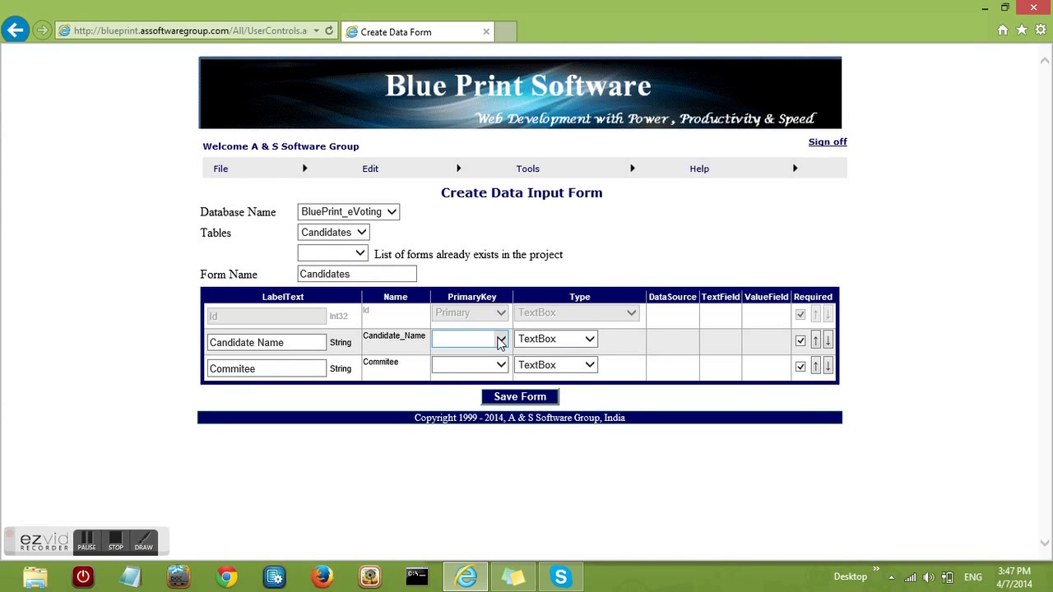
Step: Set the key setting to GridItem for both the Candidate Name and Commitee fields
click(500, 341)
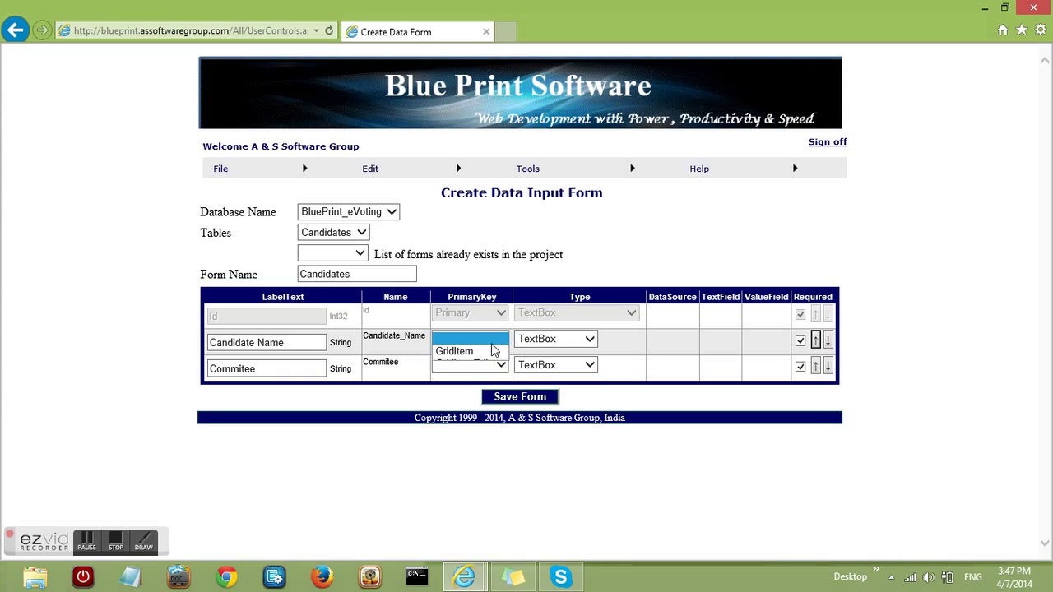
click(491, 351)
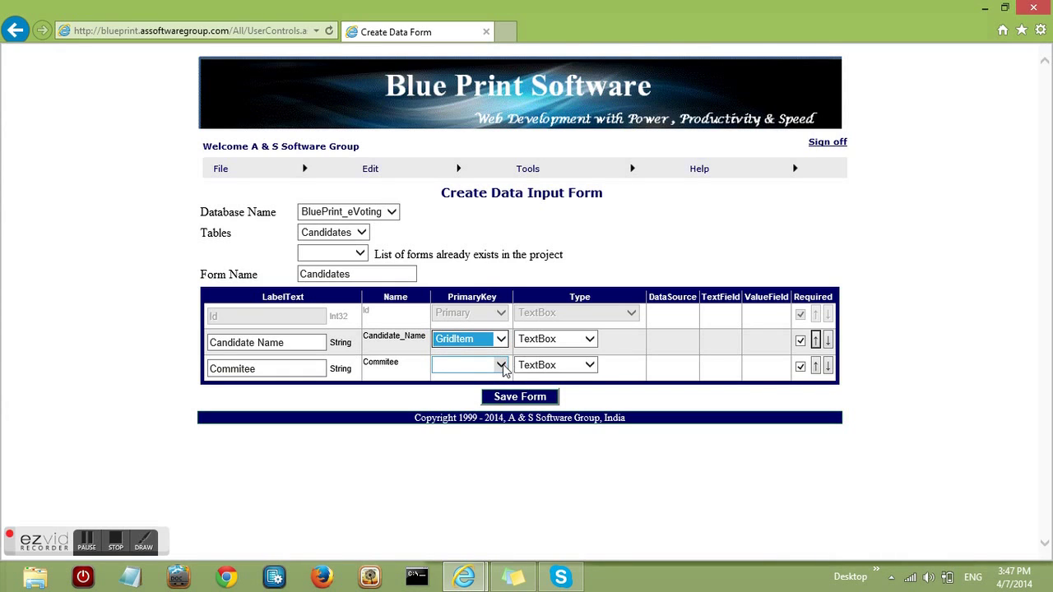
click(501, 365)
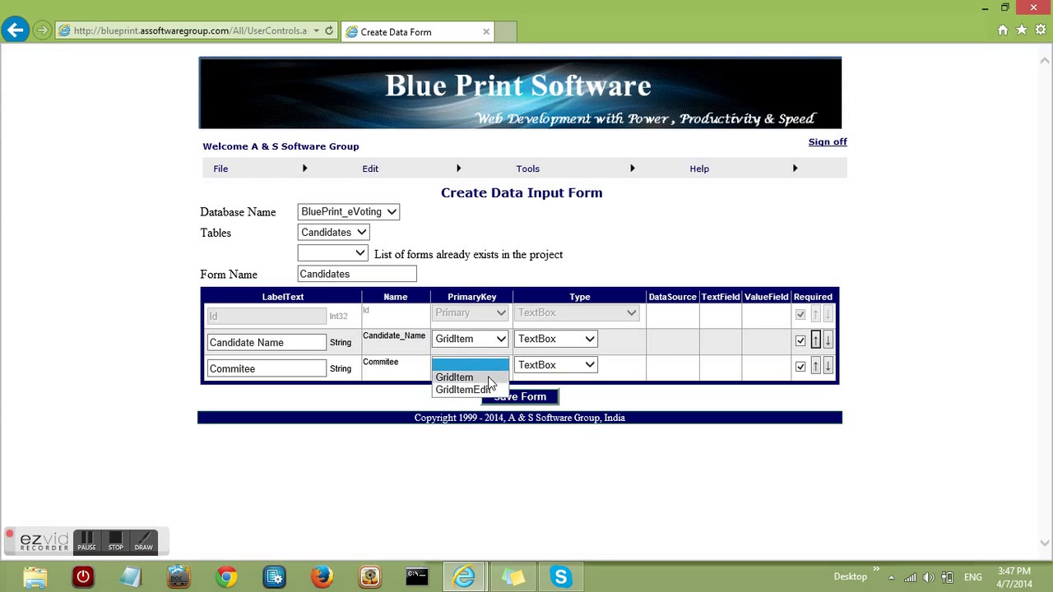
click(486, 376)
Step: Make the Commitee field a DropDownList with Commitee as data source and Commitee_Name as both text field and value field
click(573, 372)
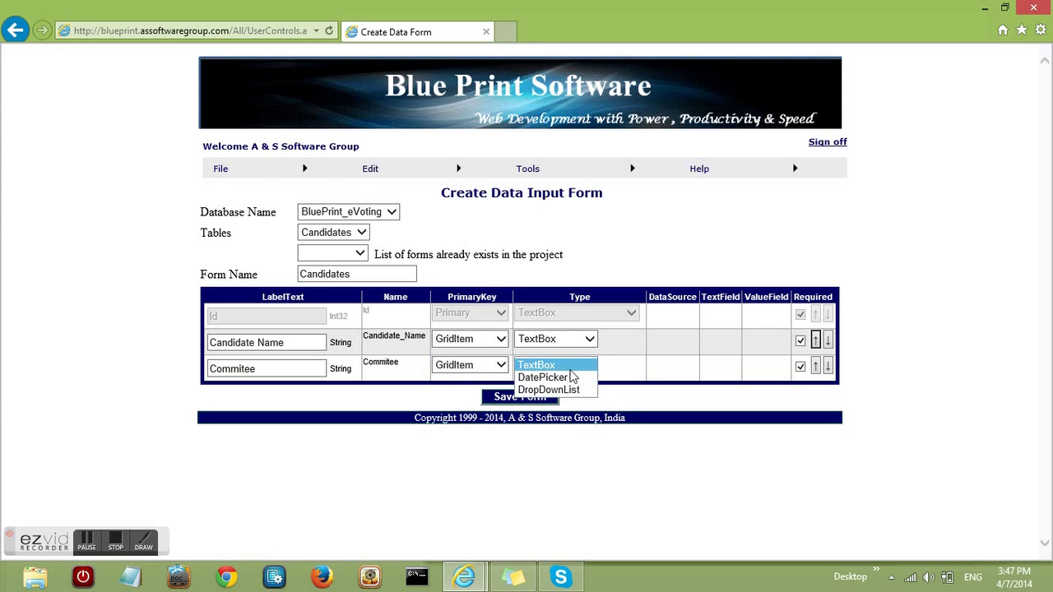
click(574, 391)
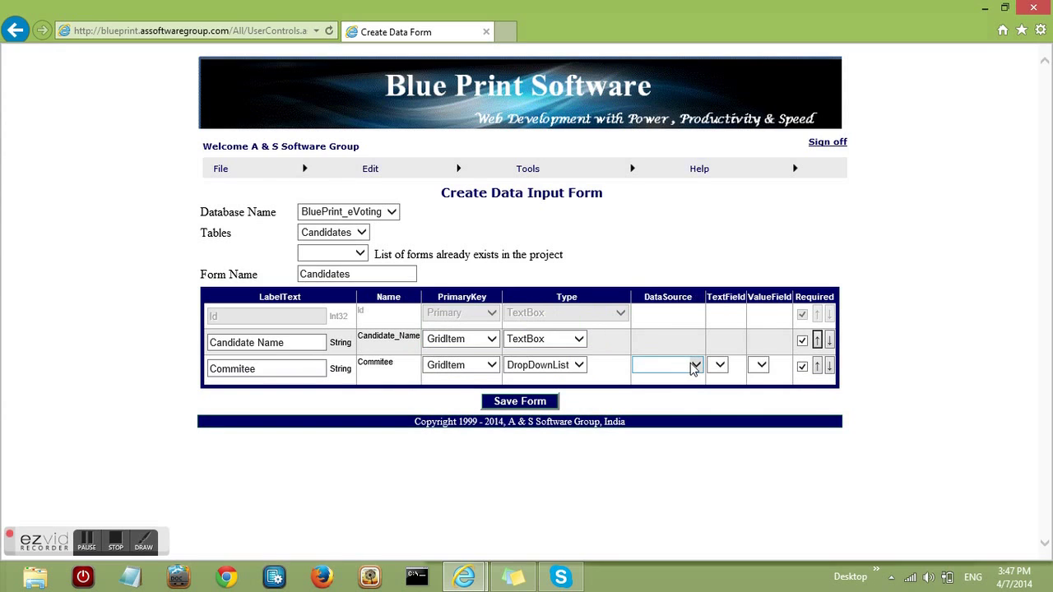
click(696, 367)
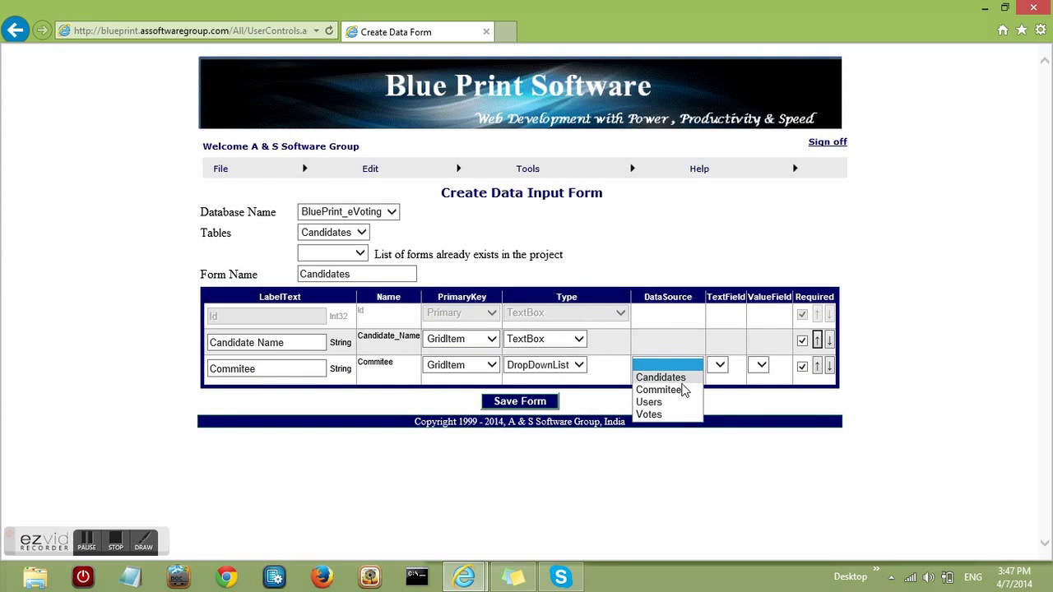
click(683, 392)
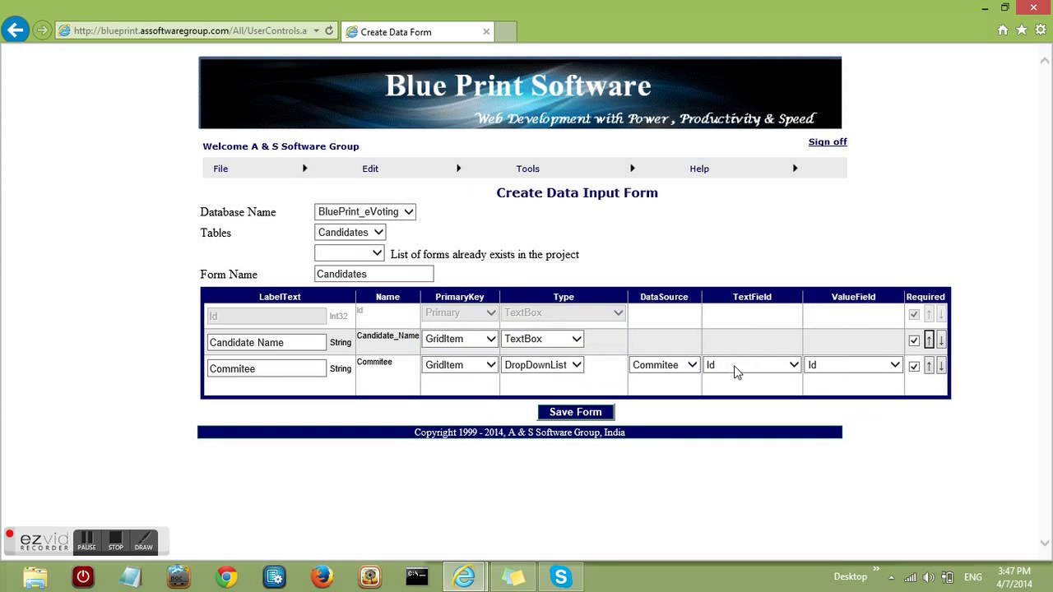
click(782, 369)
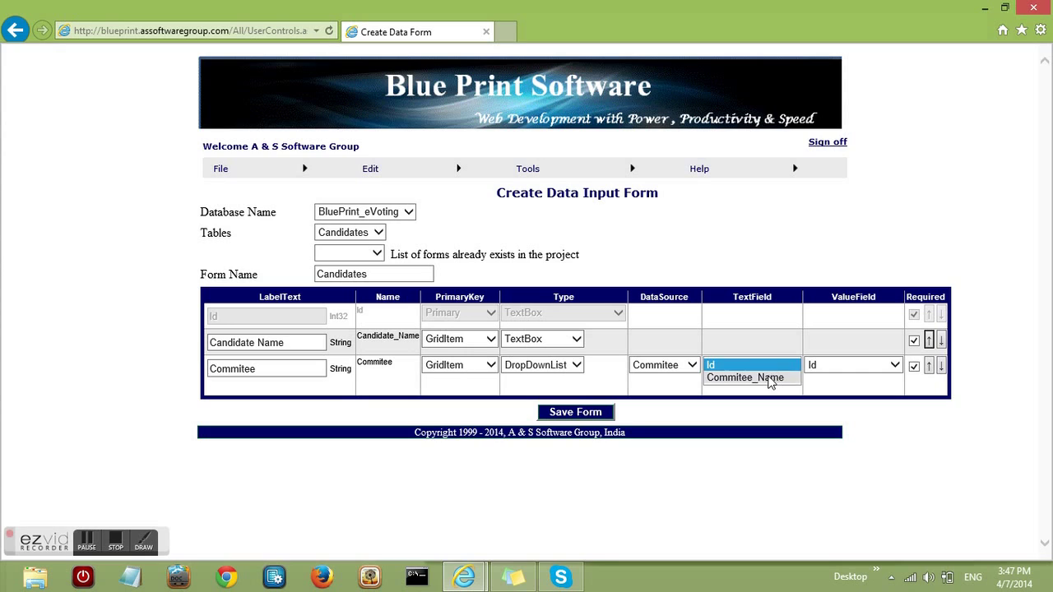
click(787, 369)
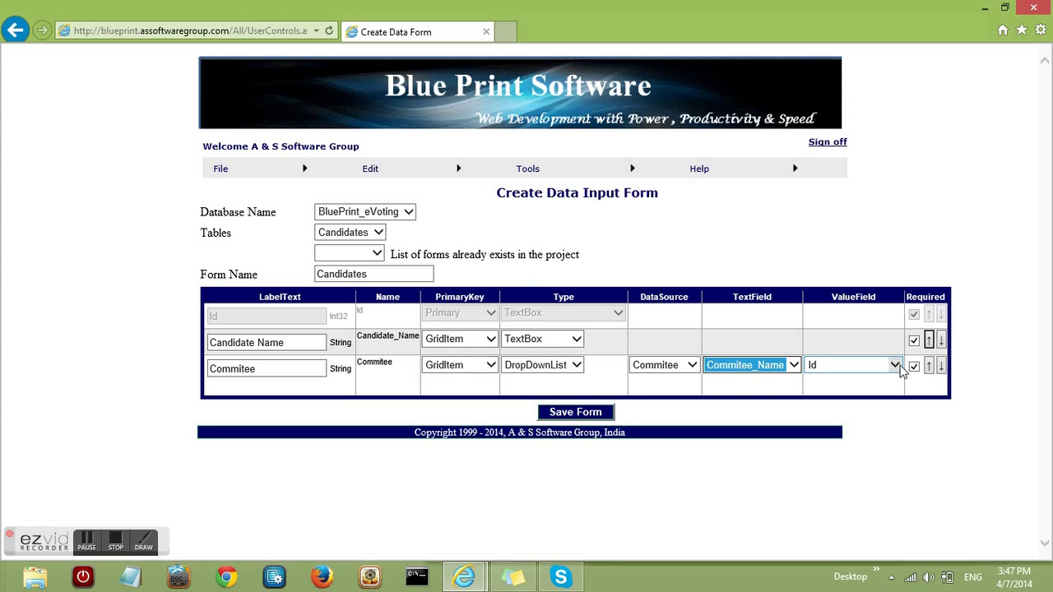
click(895, 371)
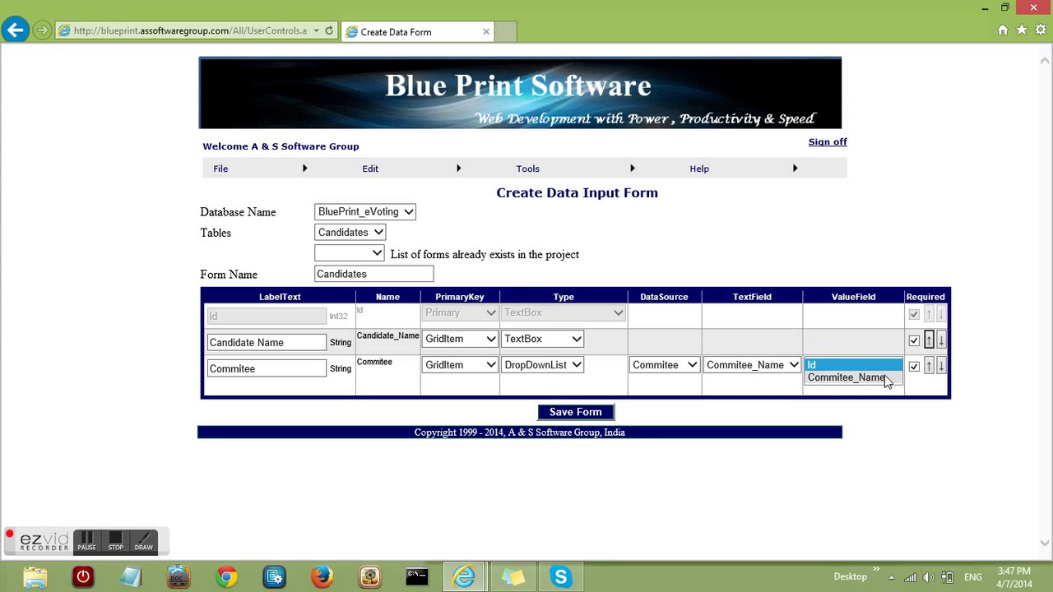
click(886, 379)
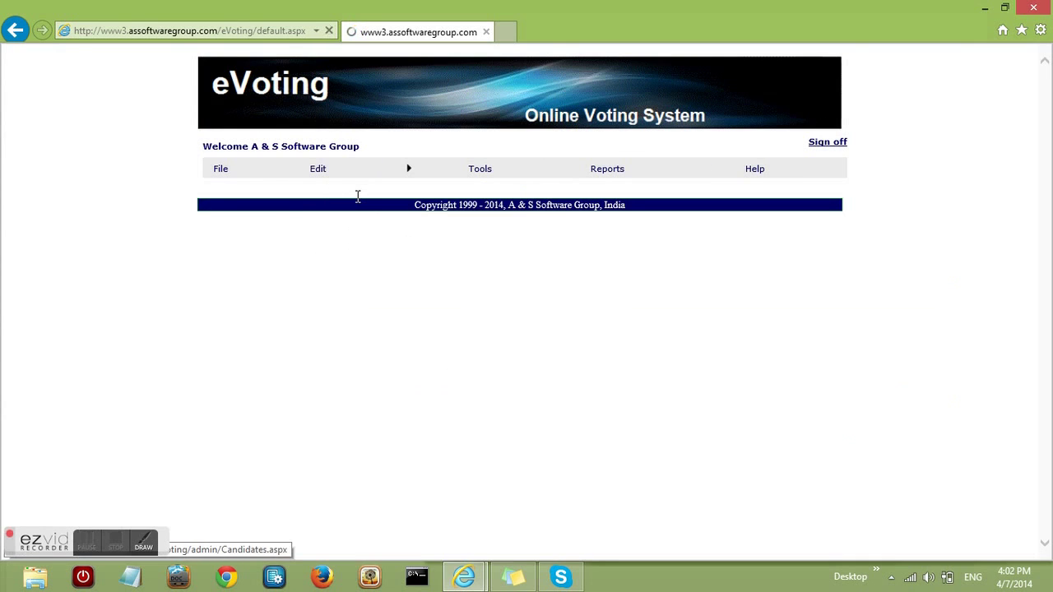
Step: Open the Candidates form on the eVoting site and save a new candidate with the candidate's name and the Vice President committee
click(357, 197)
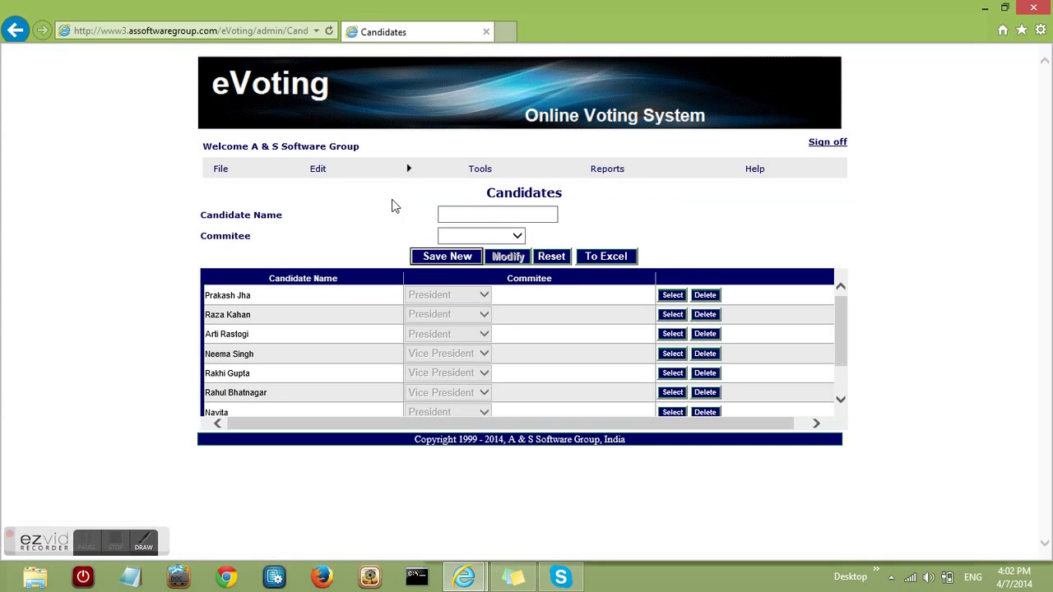
click(538, 214)
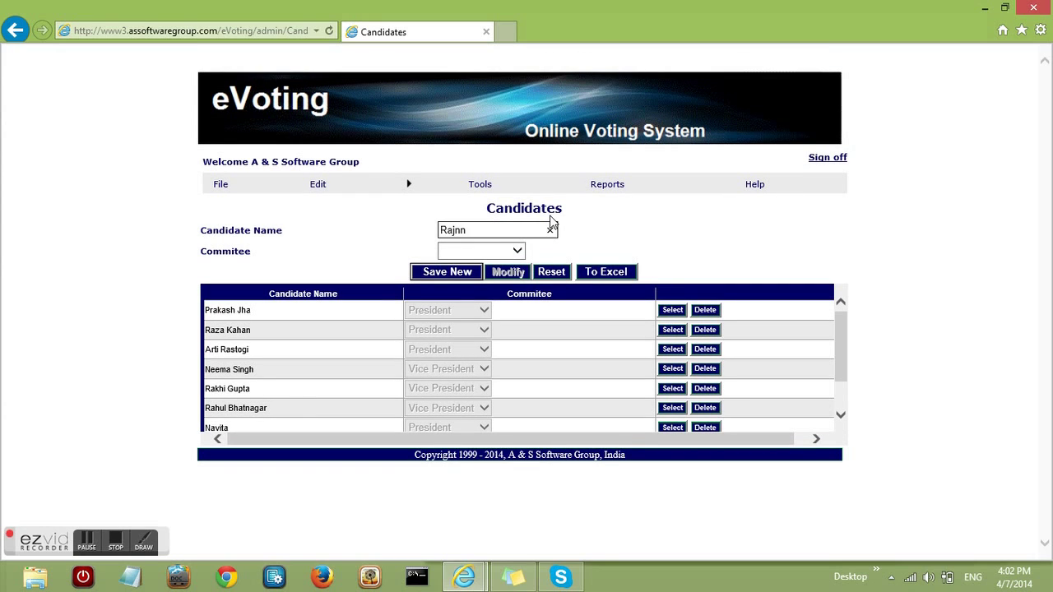
click(512, 251)
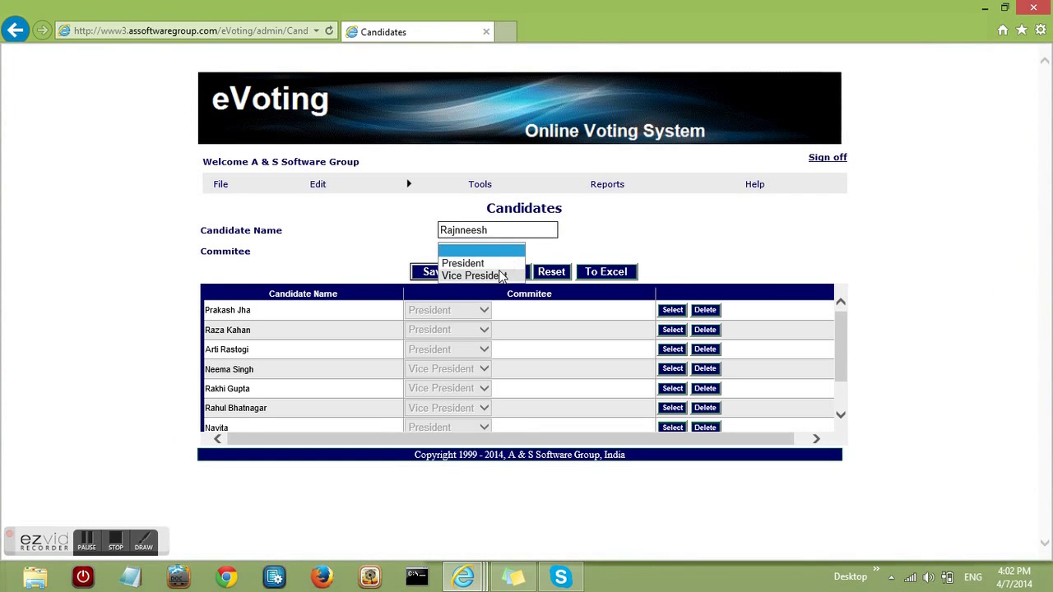
click(493, 275)
click(466, 279)
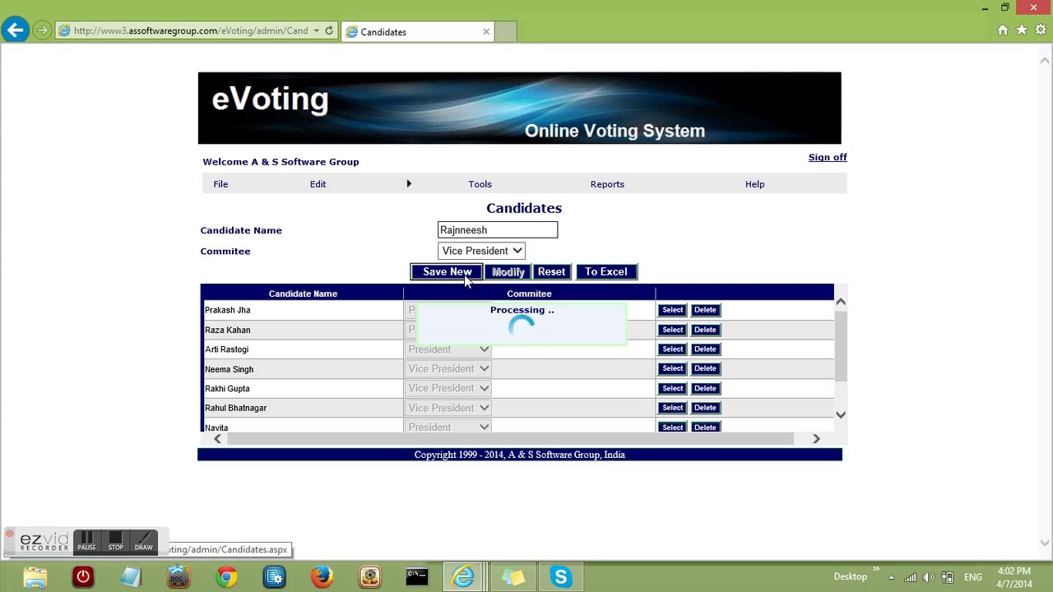
click(572, 347)
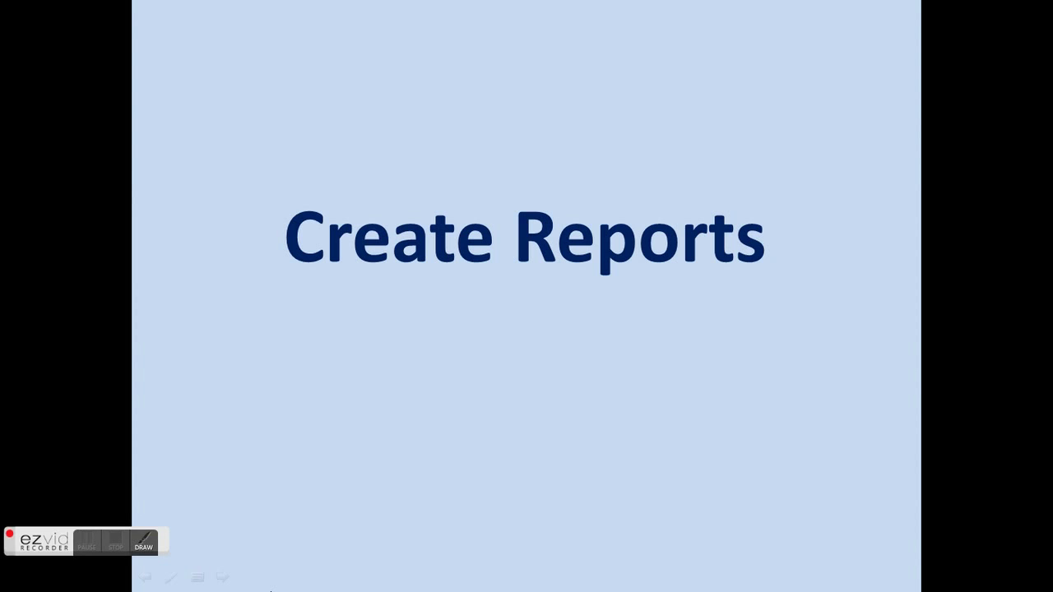
key(Right)
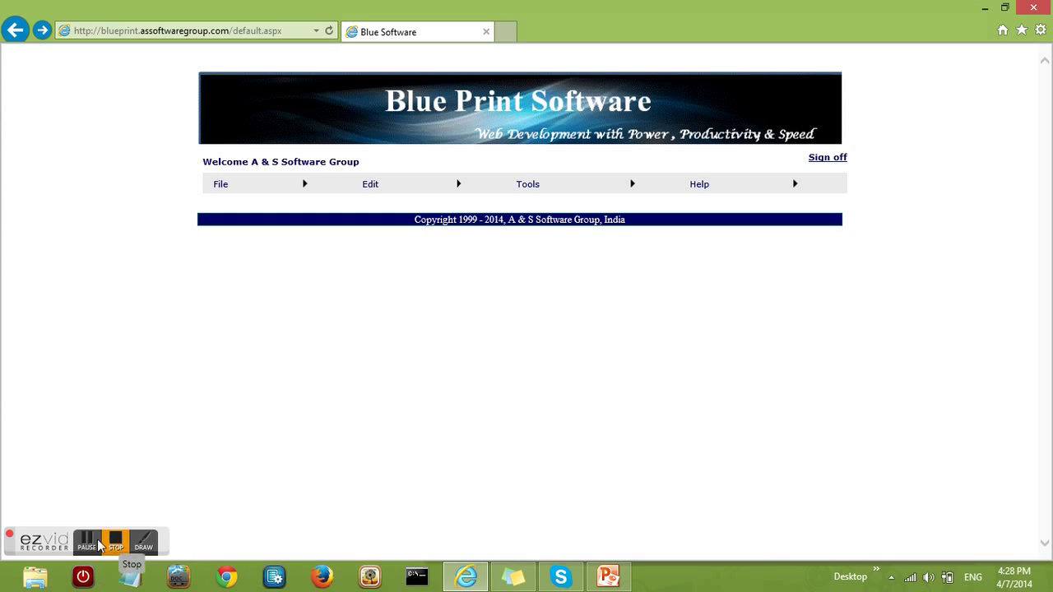
click(87, 546)
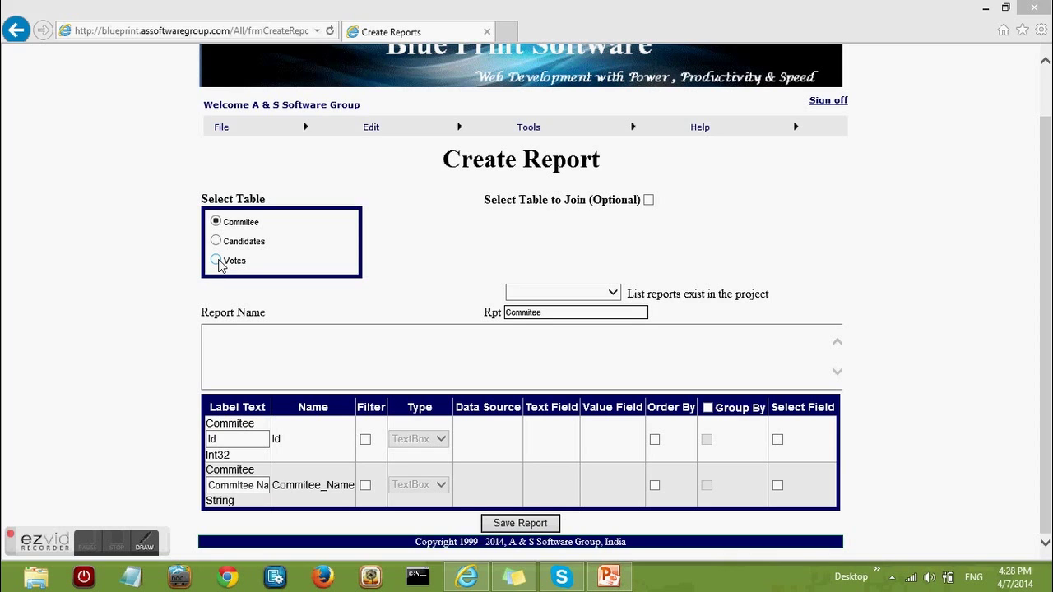
Step: Base the new report on the Votes table, grouped by the President field with its COUNT selected
click(216, 261)
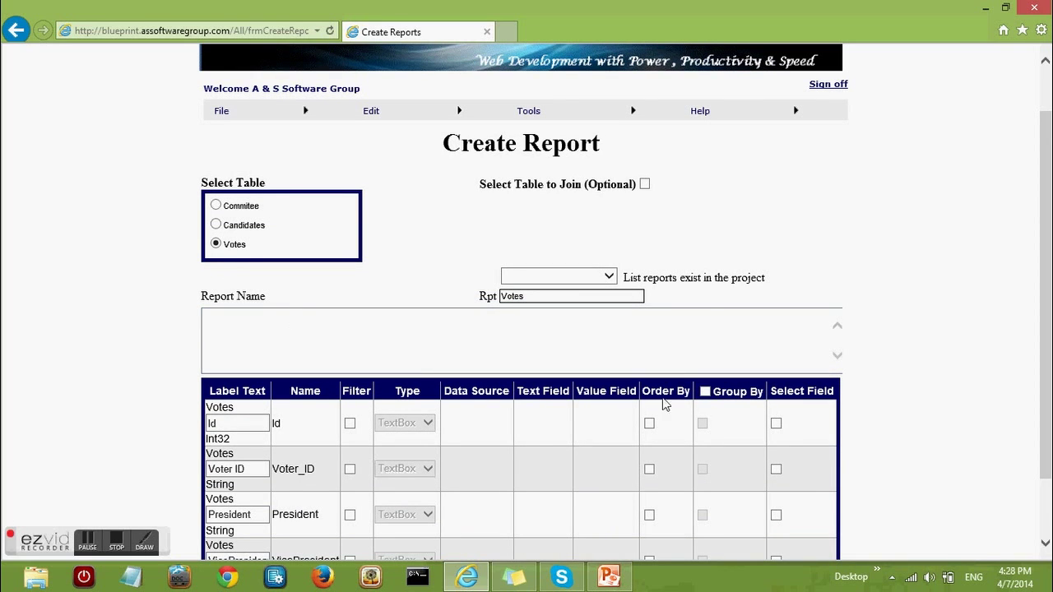
click(705, 392)
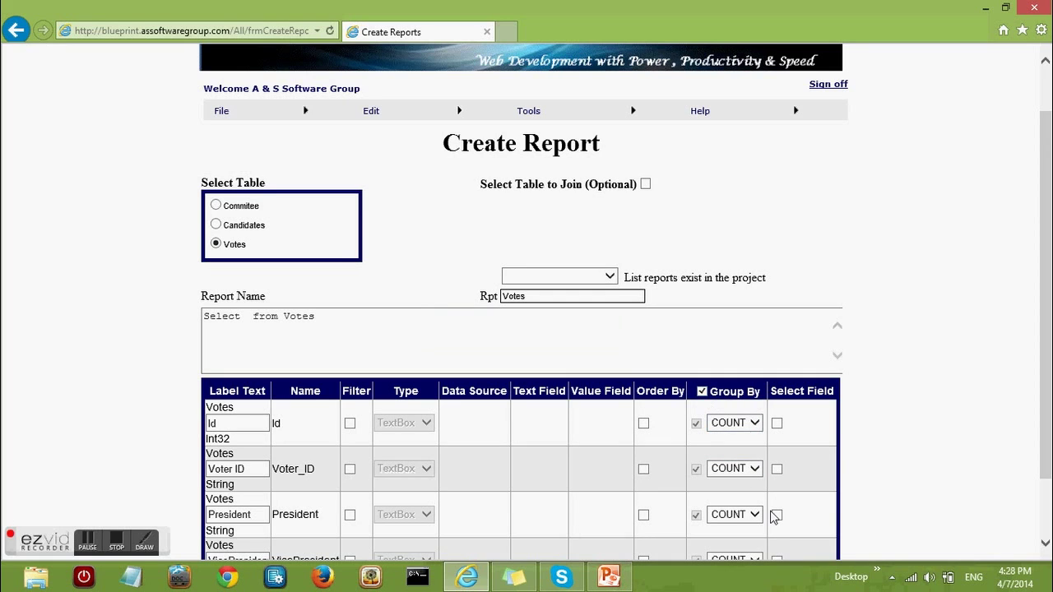
click(776, 516)
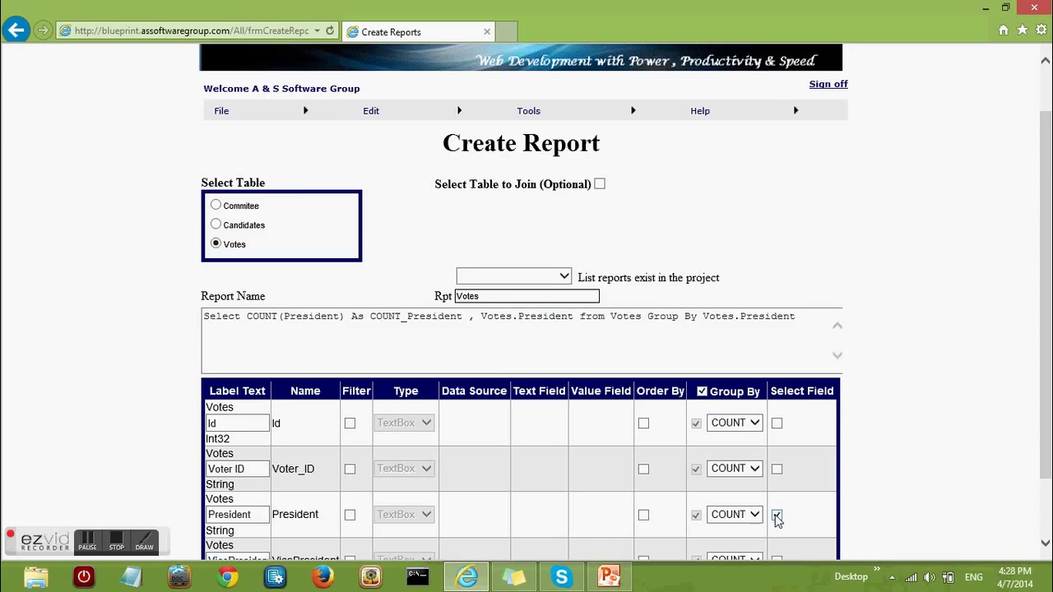
Step: Save the Votes report that counts votes by President and dismiss the message
scroll(776, 518, down, 1)
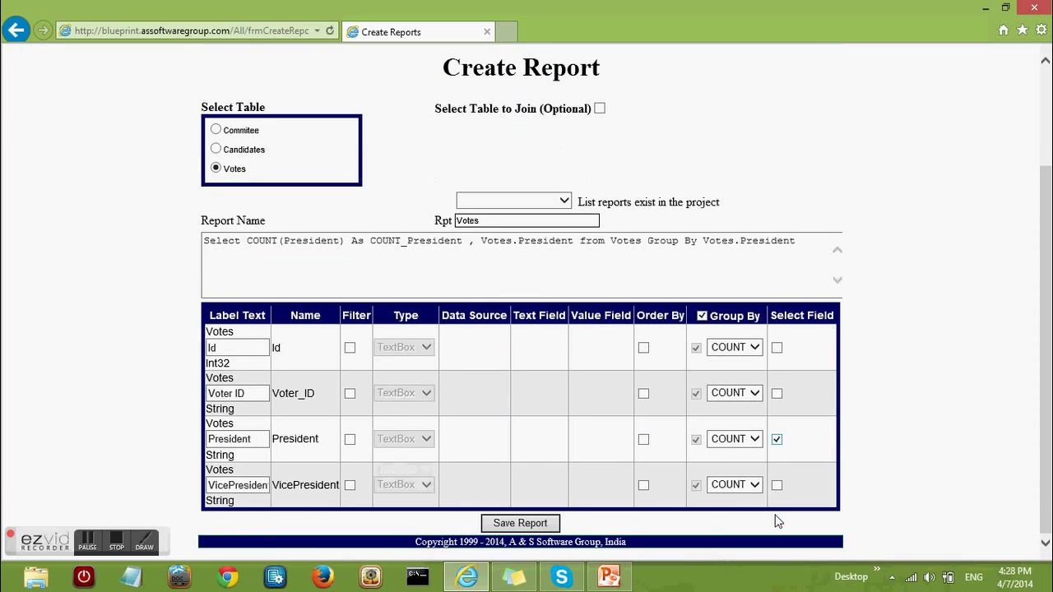
click(521, 523)
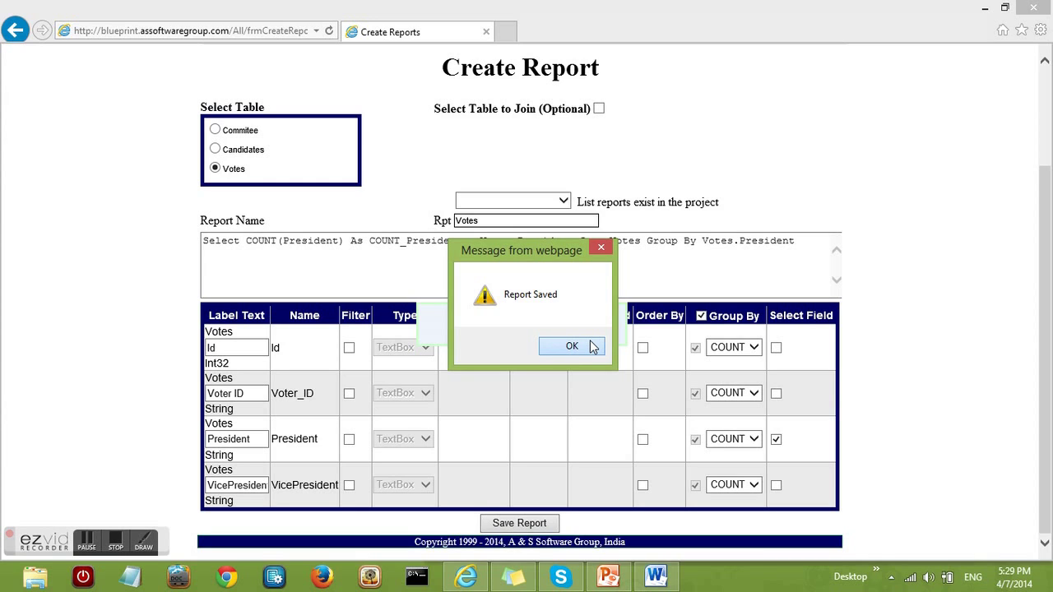
click(572, 346)
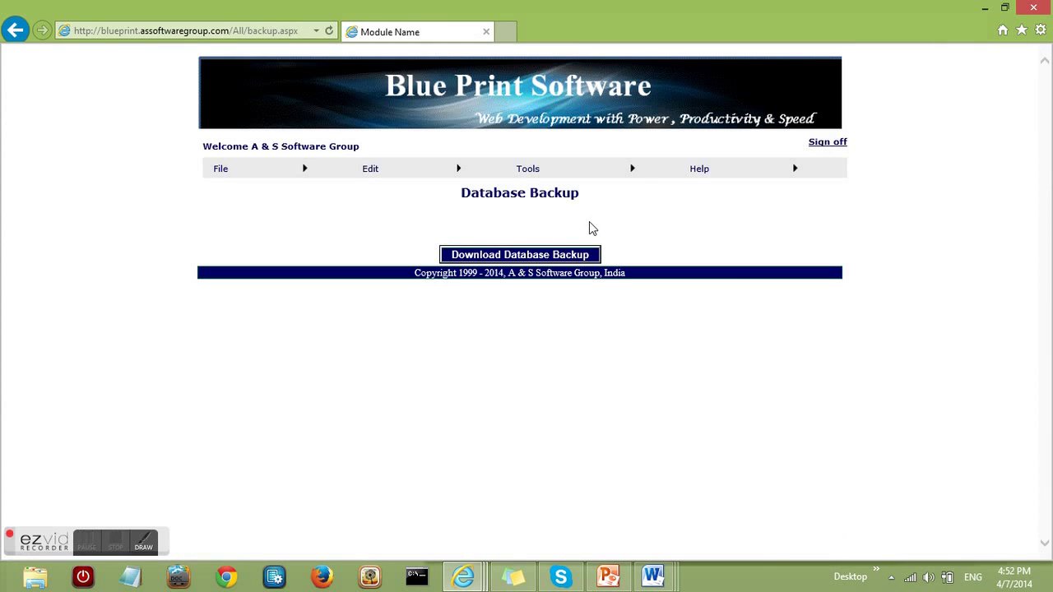
Step: Download the database backup and save it as the zip file blueprint_eVoting07_Apr_14 in the Downloads folder
click(563, 268)
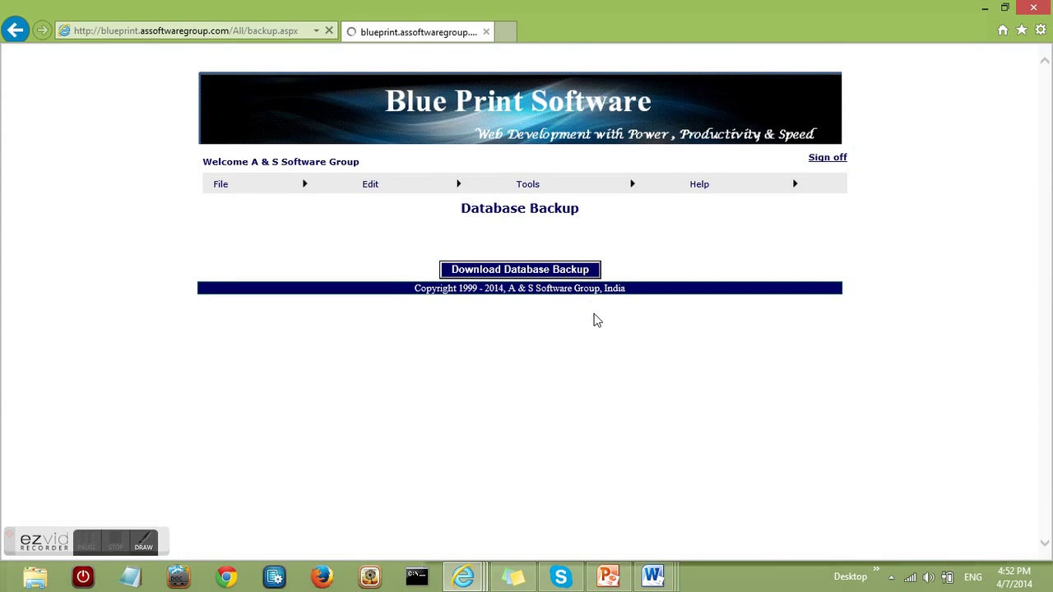
click(802, 543)
click(853, 526)
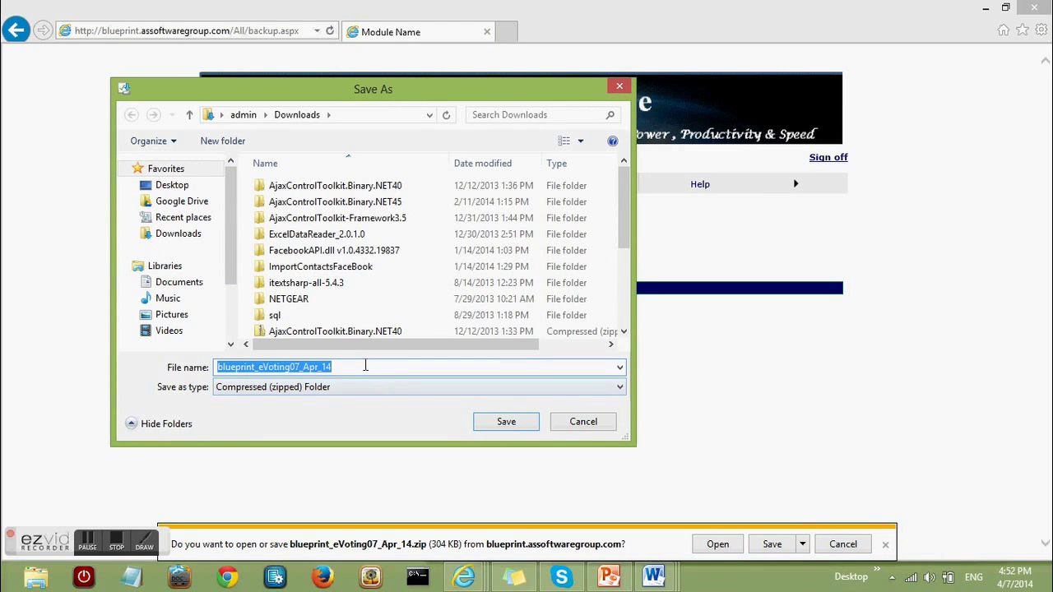
click(510, 428)
Step: Open the page for downloading data or report forms, then download the CANDIDATES.ASCX file and save it
mouse_move(239, 173)
click(271, 213)
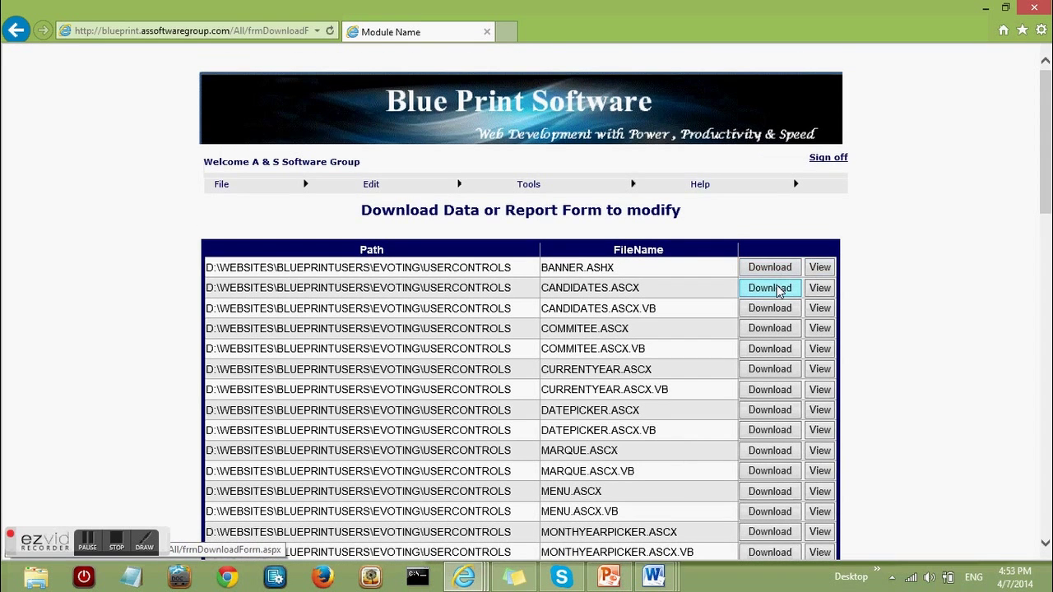
click(777, 289)
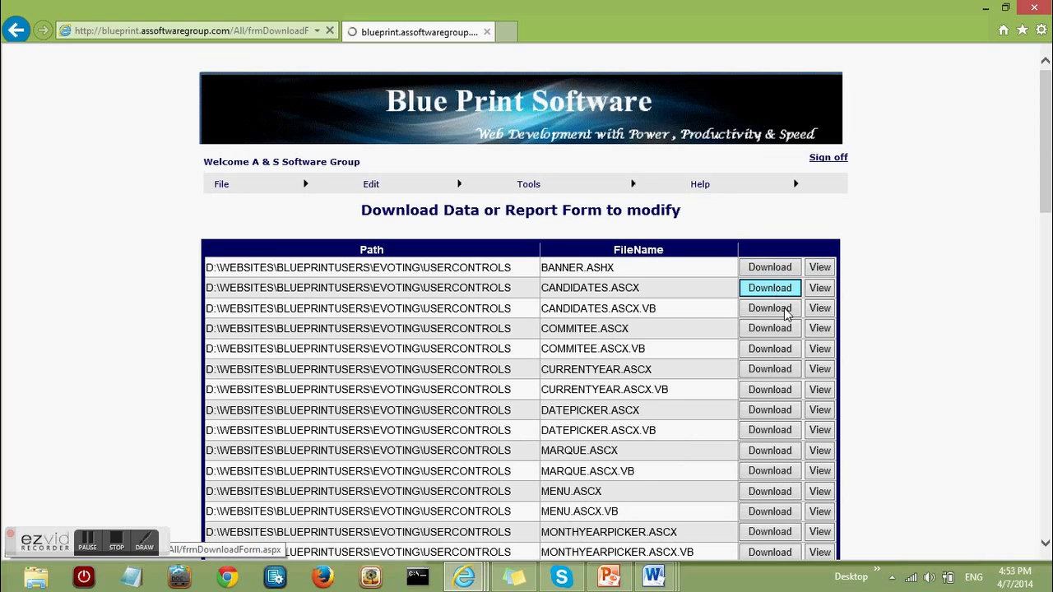
click(802, 543)
click(843, 530)
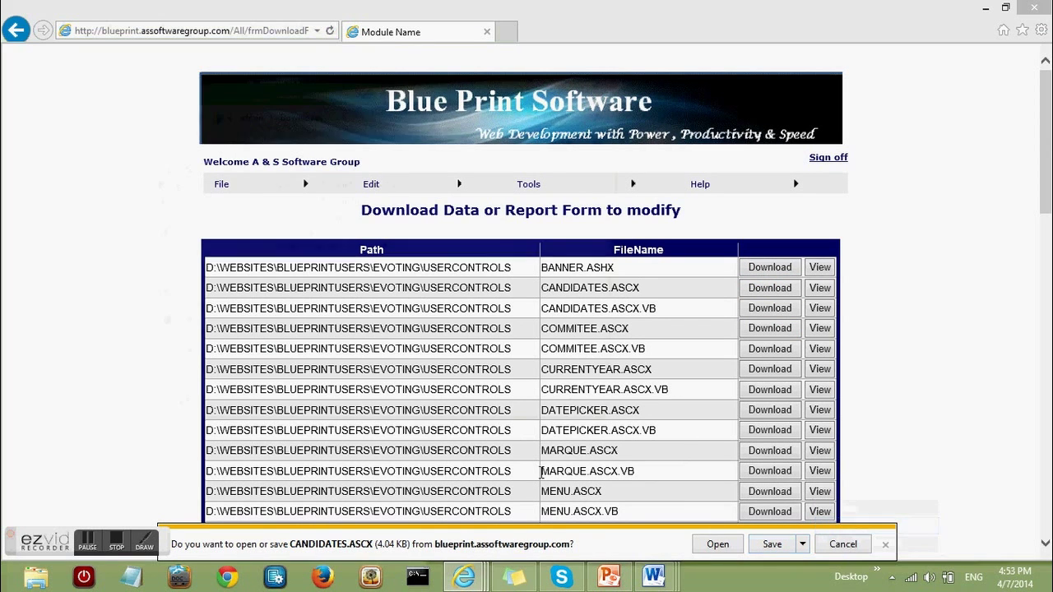
click(506, 422)
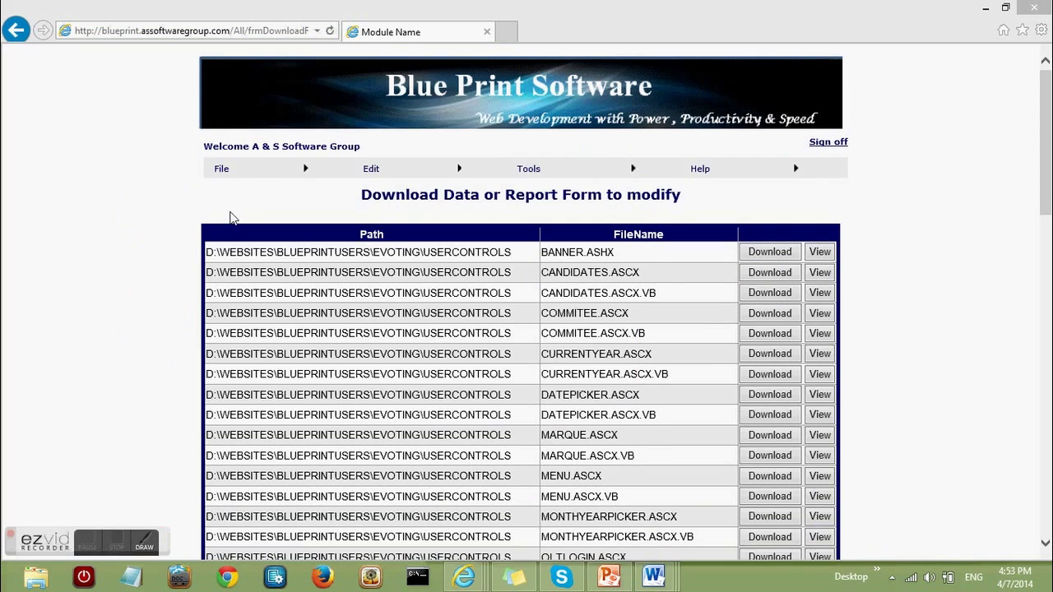
Step: Open the source download page and download the source of the eVoting portal
mouse_move(226, 170)
click(268, 226)
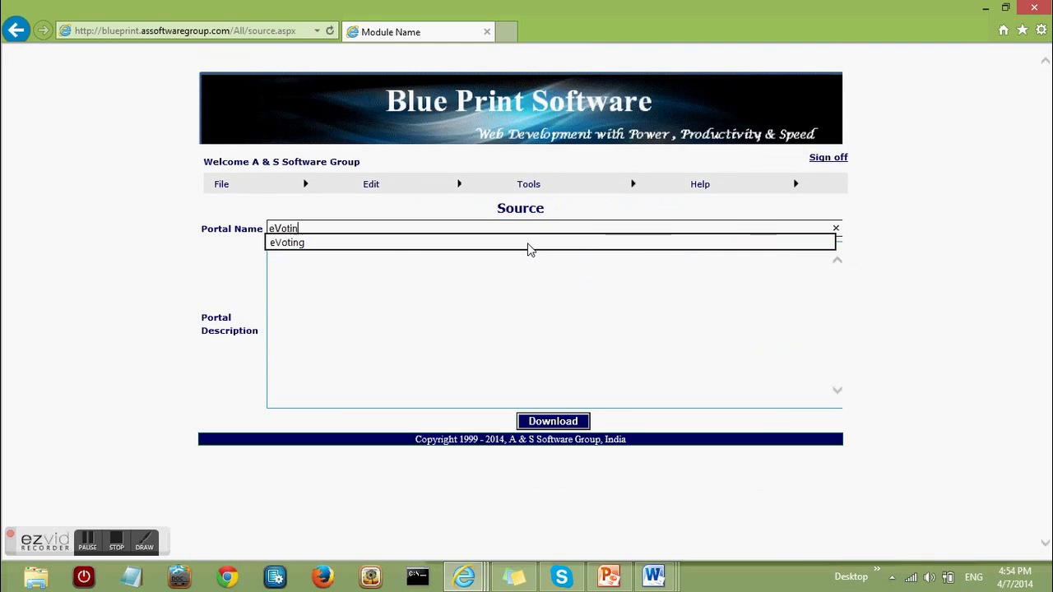
click(529, 243)
click(572, 423)
click(727, 544)
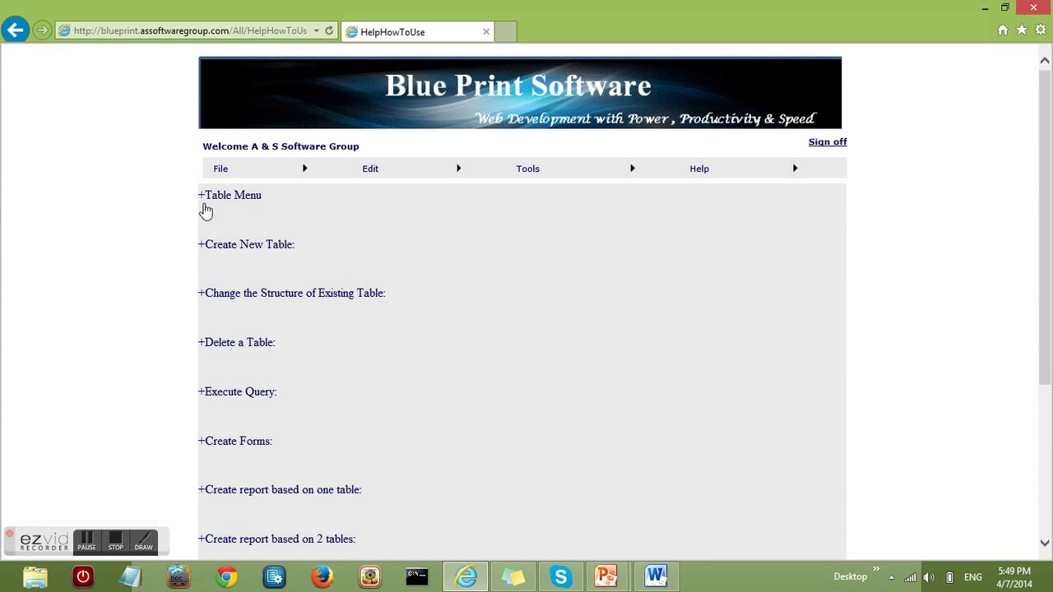
Step: Expand the Table Menu and Create New Table help topics, and the FAQ entries on prerequisites and installing Visual Studio
click(204, 206)
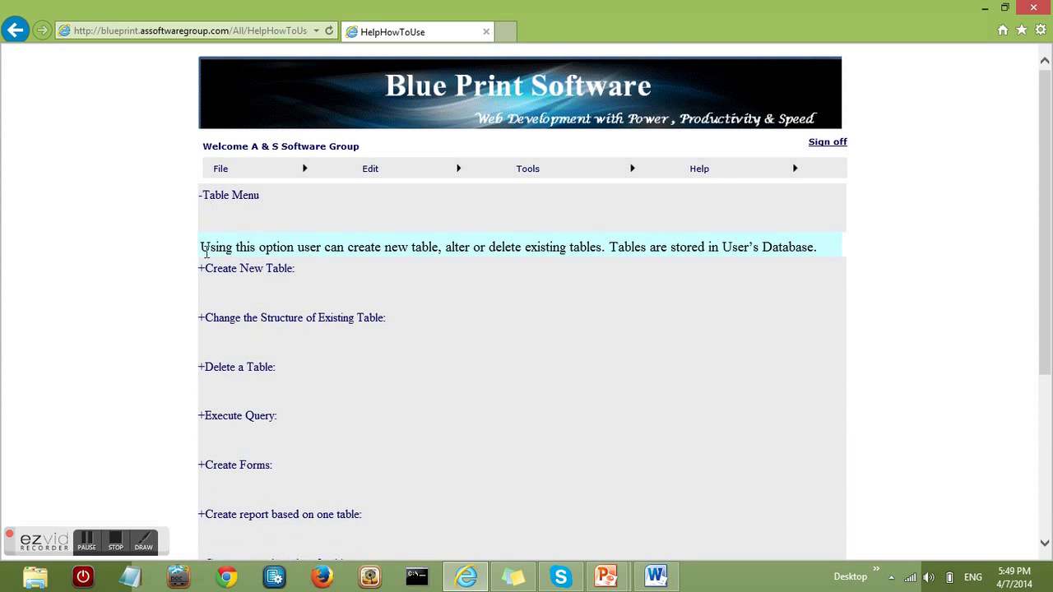
click(206, 272)
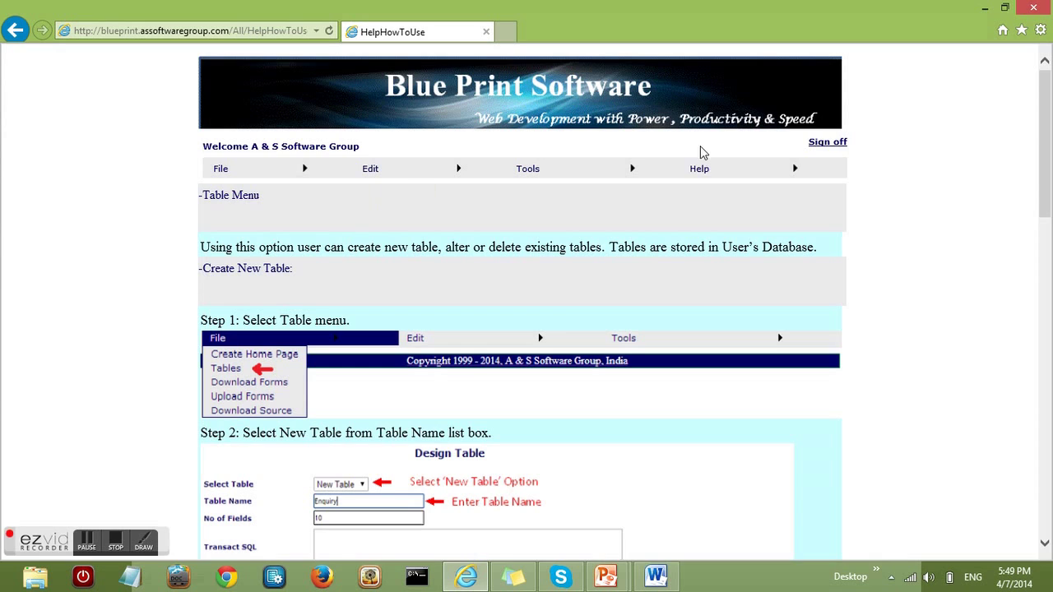
mouse_move(700, 169)
click(704, 201)
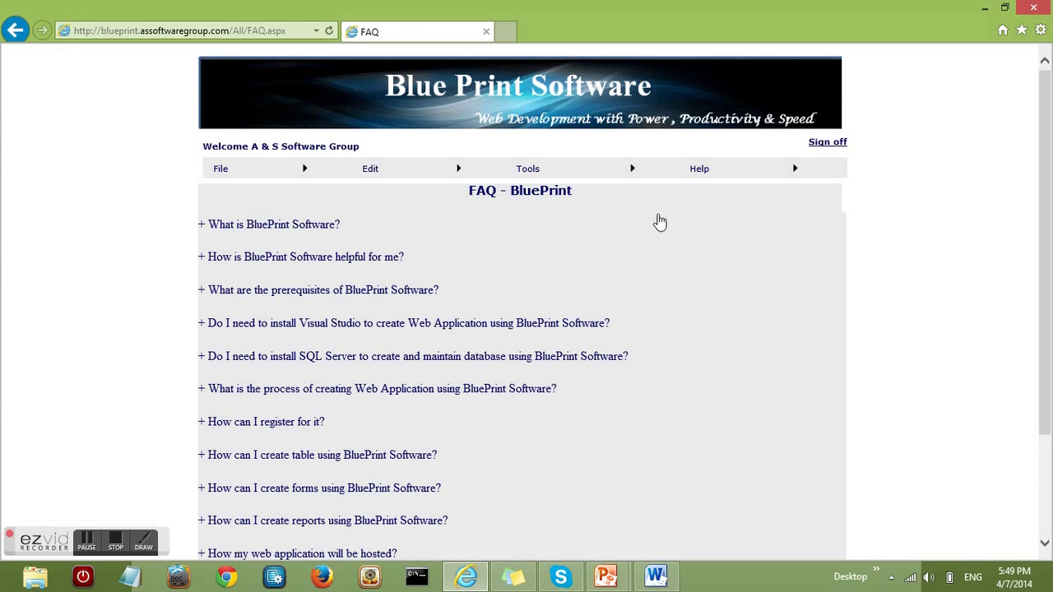
click(203, 294)
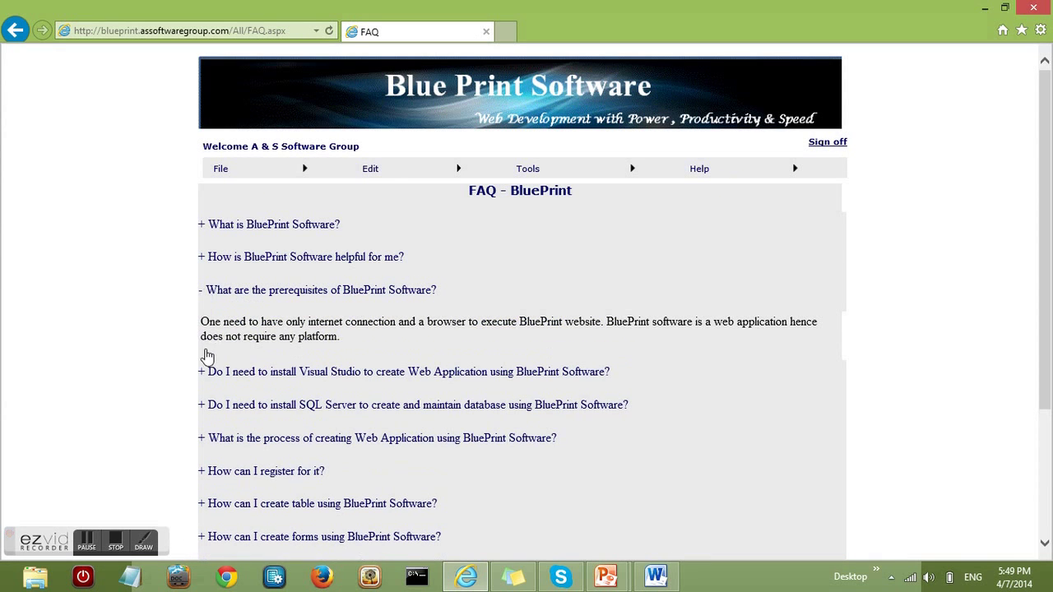
click(204, 376)
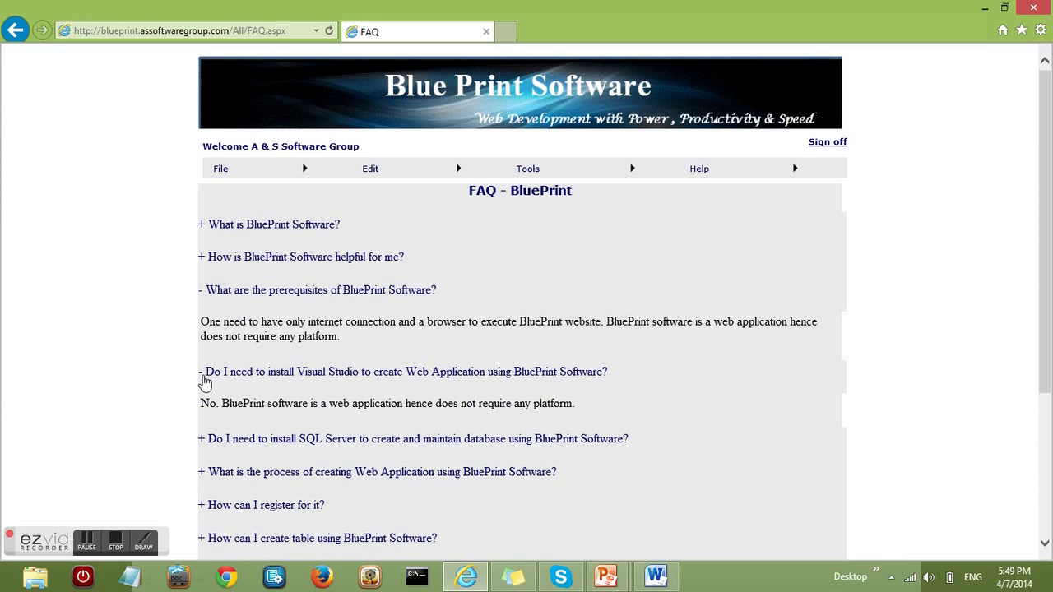